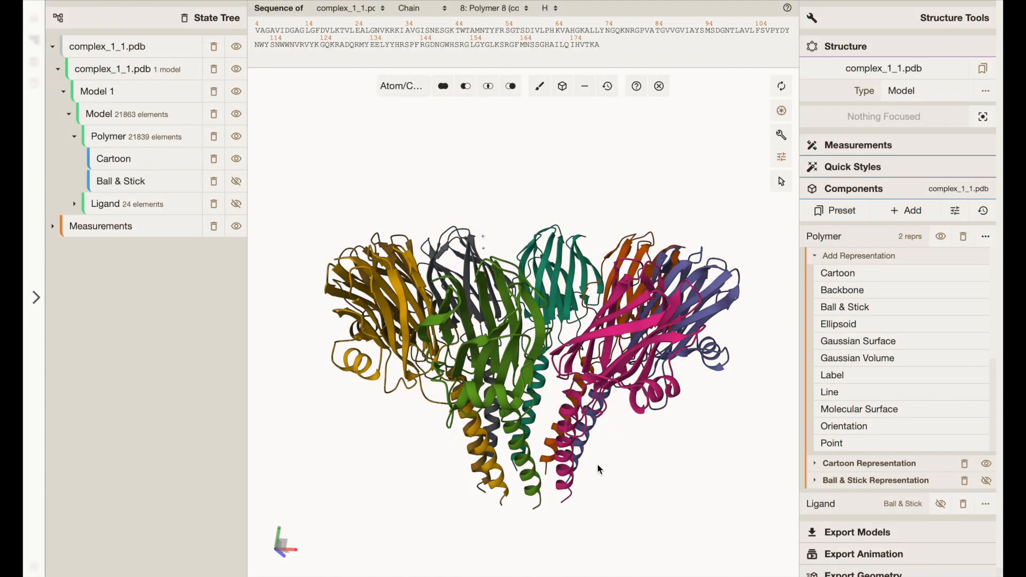
- Show the polymer's Ball & Stick representation together with the cartoon in the complex_1_1.pdb structure
{"action": "left_click_drag", "start_coordinate": [550, 438], "coordinate": [512, 451]}
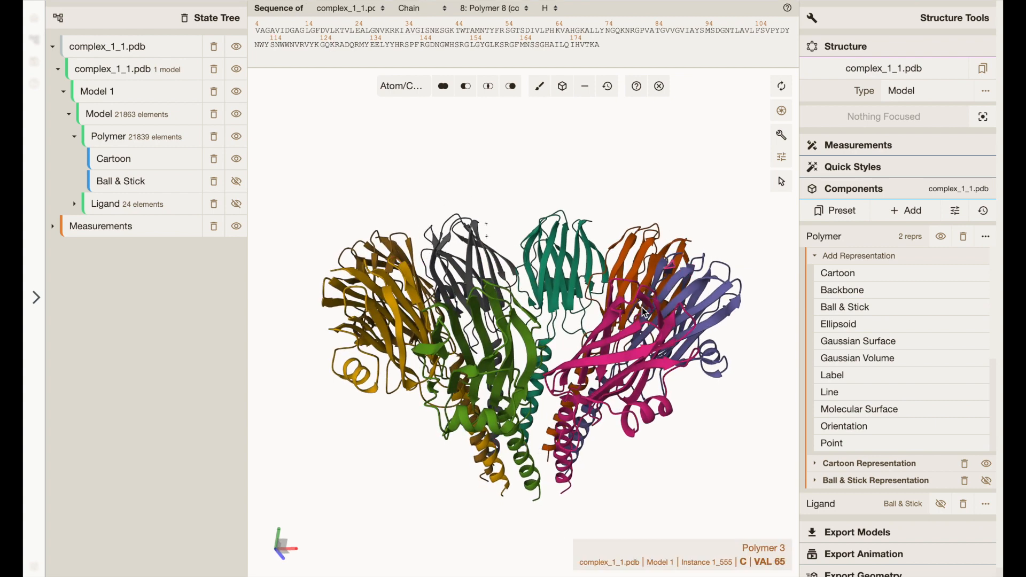
{"action": "left_click_drag", "start_coordinate": [639, 334], "coordinate": [633, 354]}
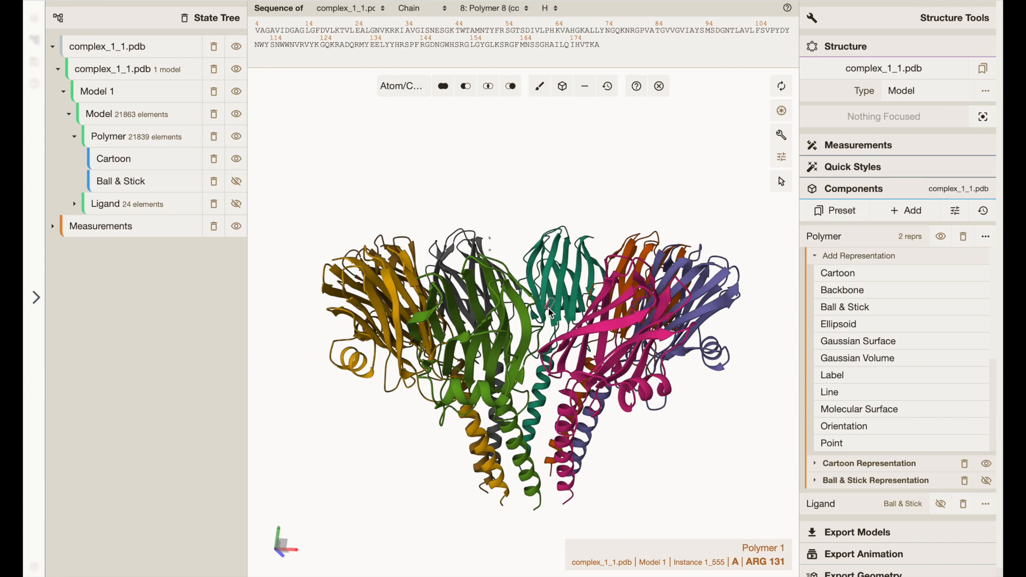
{"action": "left_click", "coordinate": [236, 181]}
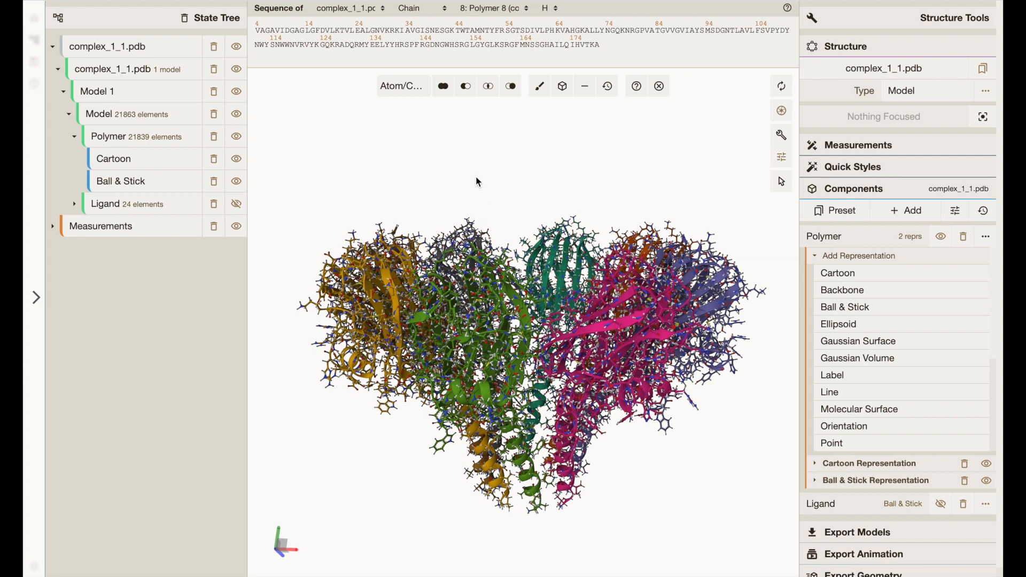
- Focus on residue SER 38 in chain H and examine the active site's hydrogen-bonded residues from several angles
{"action": "left_click", "coordinate": [425, 32]}
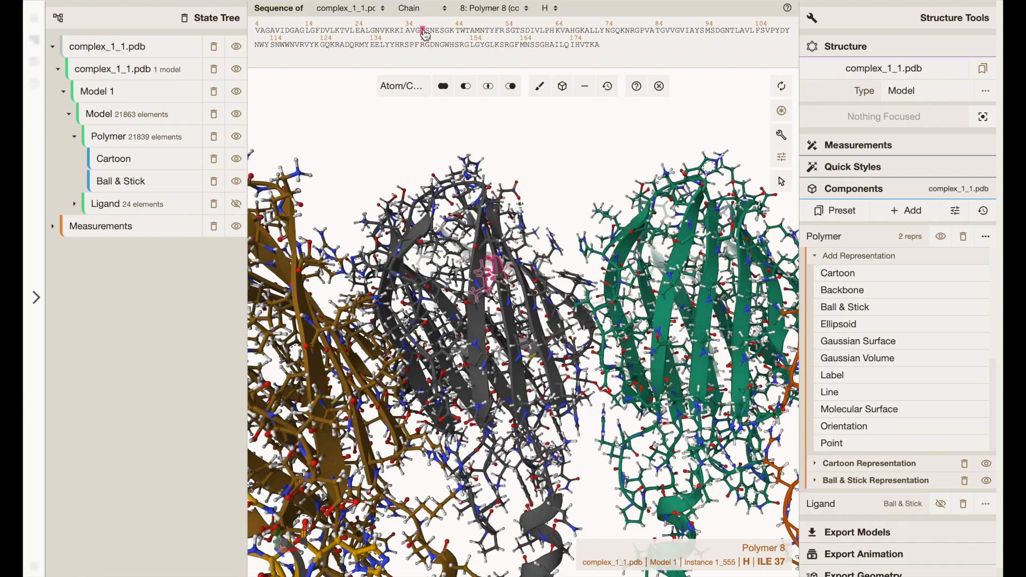
{"action": "left_click", "coordinate": [427, 31]}
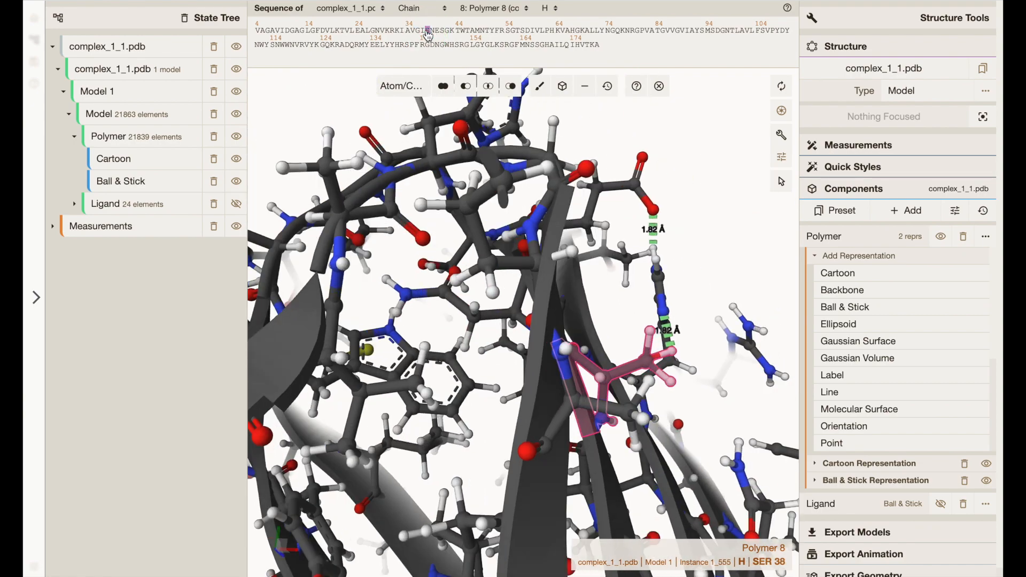
{"action": "mouse_move", "coordinate": [639, 220]}
{"action": "left_mouse_down"}
{"action": "mouse_move", "coordinate": [607, 222]}
{"action": "mouse_move", "coordinate": [620, 228]}
{"action": "left_mouse_up"}
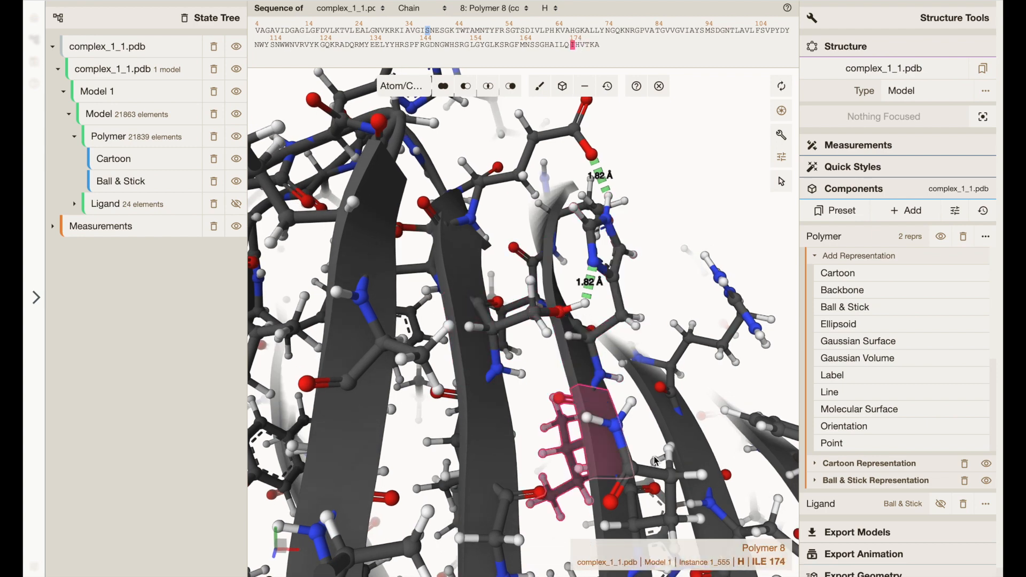
{"action": "left_click_drag", "start_coordinate": [706, 451], "coordinate": [692, 385]}
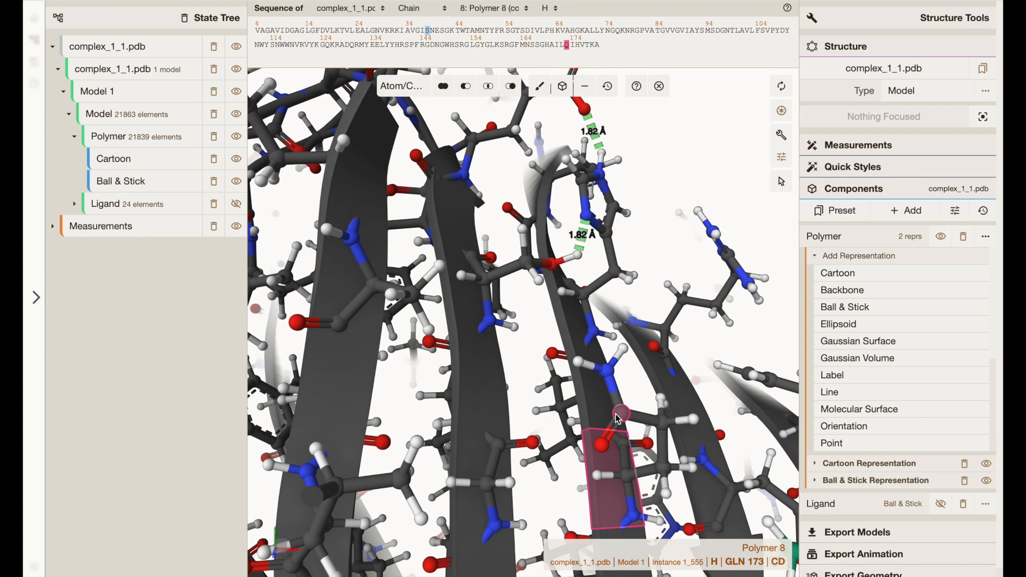
{"action": "left_click_drag", "start_coordinate": [656, 245], "coordinate": [630, 294]}
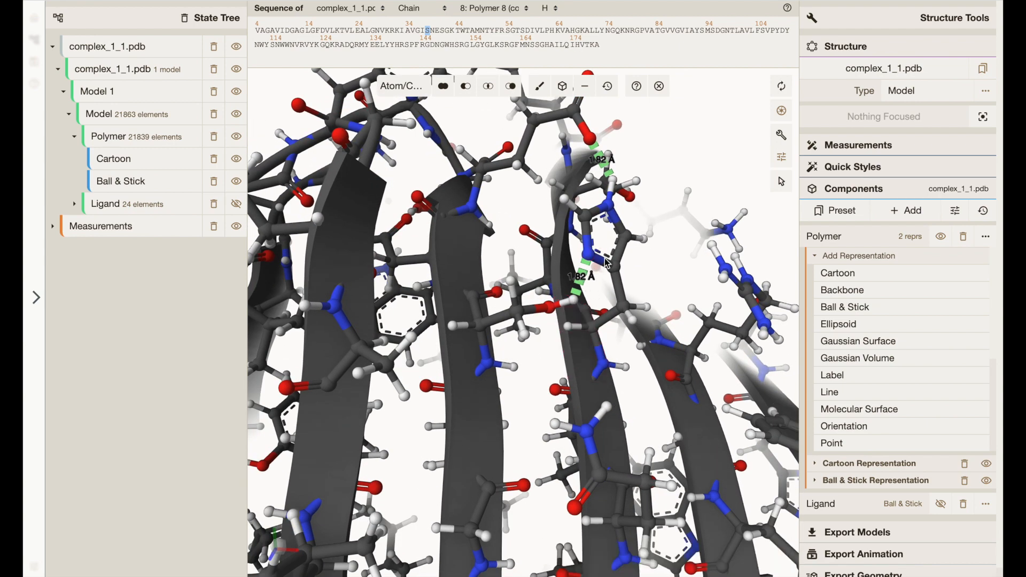
{"action": "left_click_drag", "start_coordinate": [668, 202], "coordinate": [662, 269]}
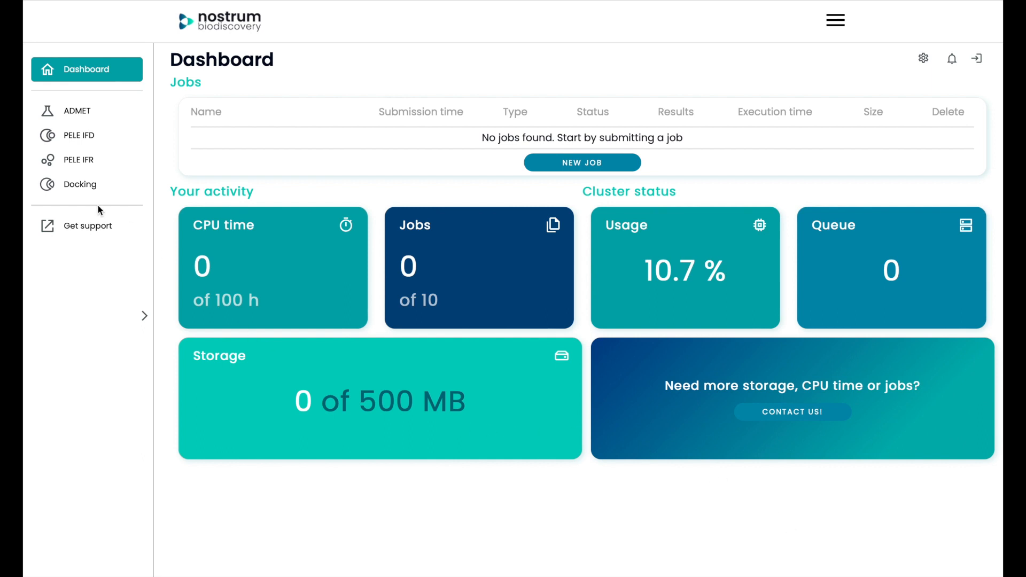
- Start a protein-ligand Docking job, upload FraCm2_initial.pdb as the protein and display it in the viewer
{"action": "left_click", "coordinate": [89, 187]}
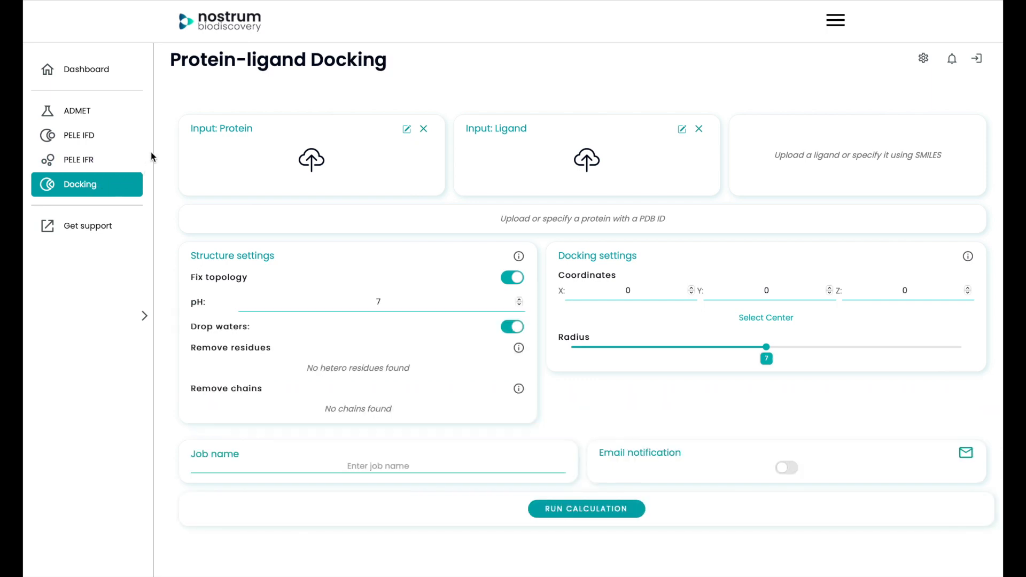
{"action": "left_click", "coordinate": [312, 159]}
{"action": "double_click", "coordinate": [396, 207]}
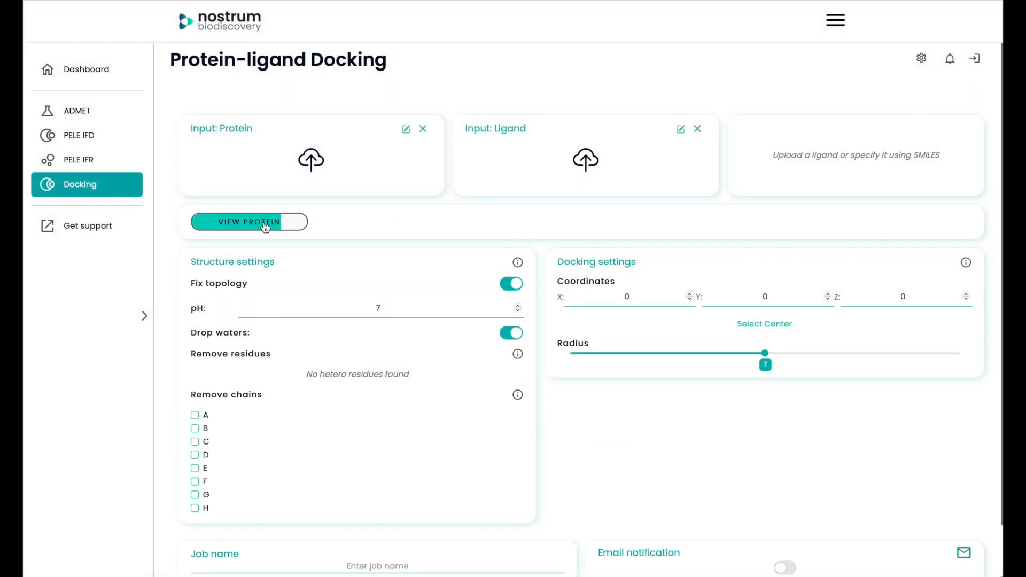
{"action": "left_click", "coordinate": [266, 226]}
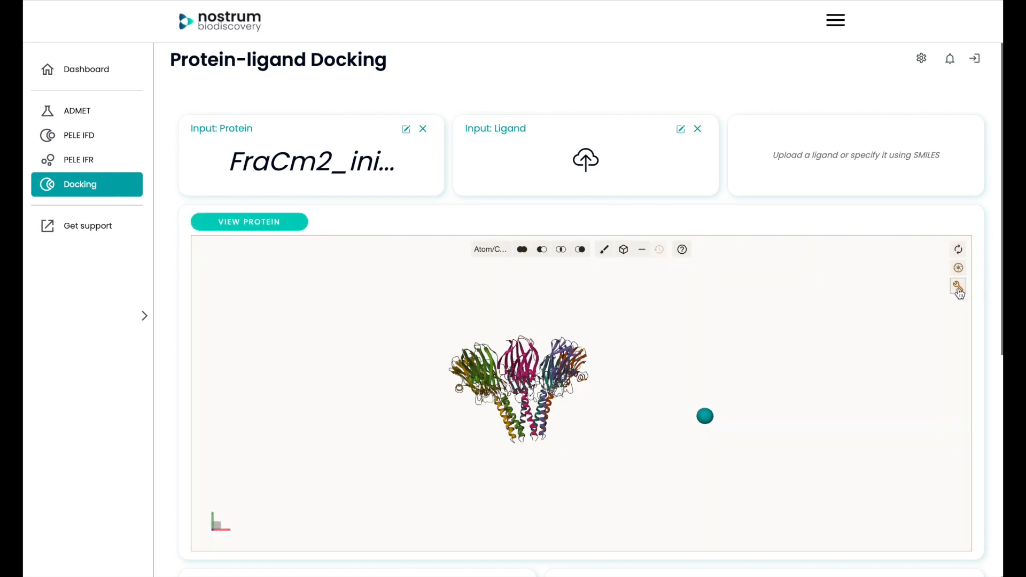
- Show the viewer's sequence and structure controls, choose Polymer 8 (chain H) and focus on residue SER 38
{"action": "left_click", "coordinate": [959, 290]}
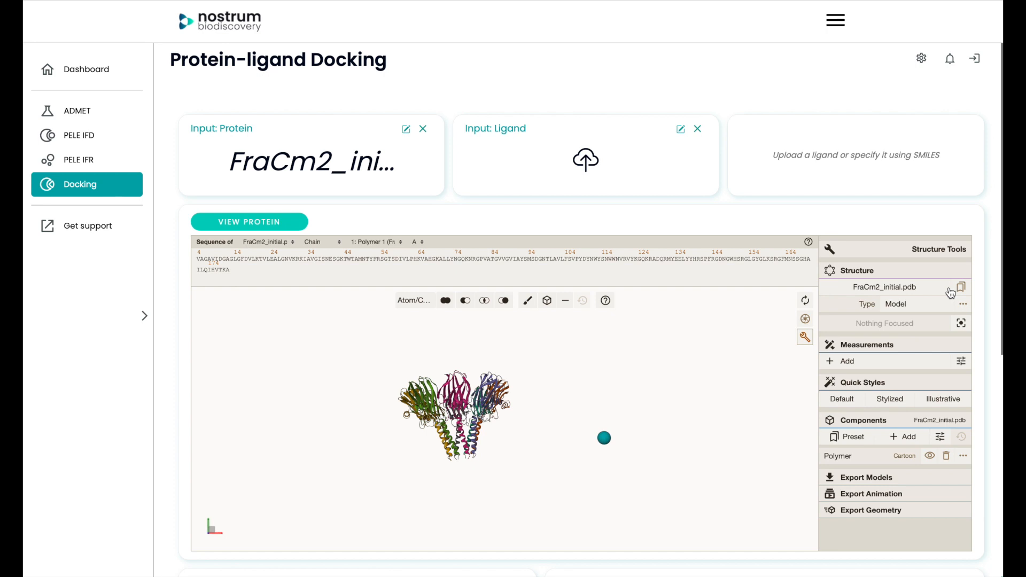
{"action": "left_click", "coordinate": [390, 241]}
{"action": "left_click", "coordinate": [421, 325]}
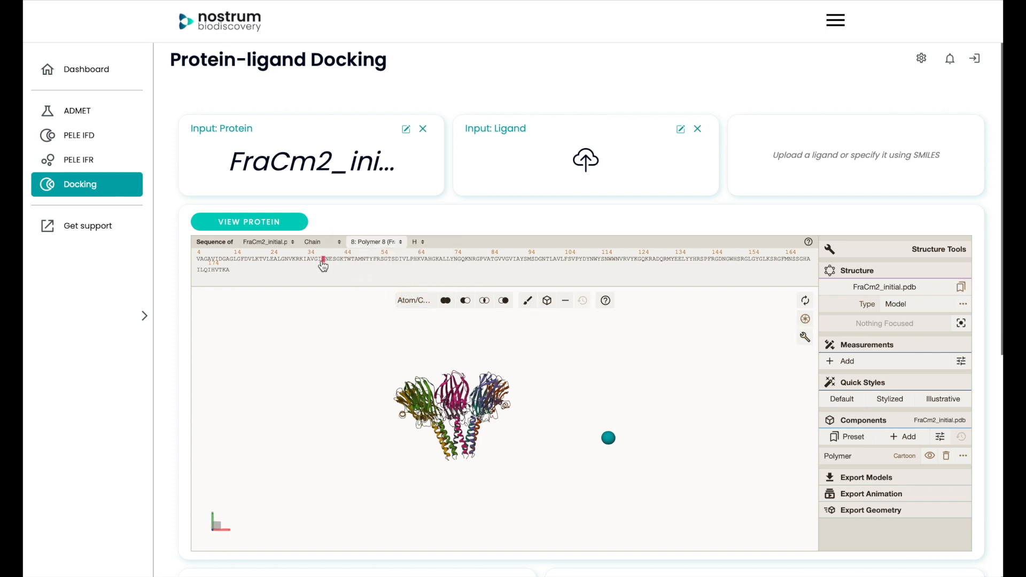
{"action": "left_click", "coordinate": [324, 261]}
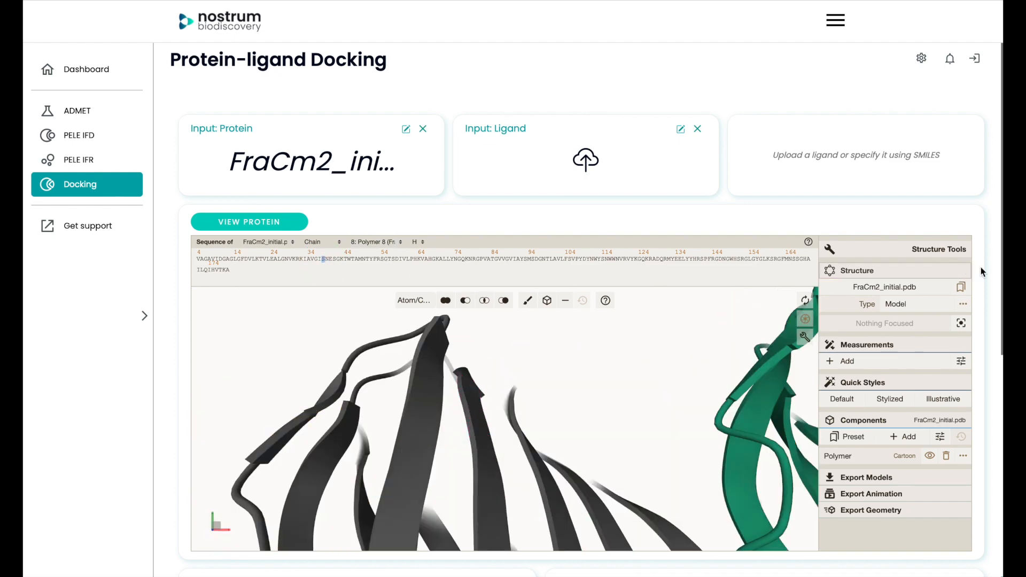
- Set the docking center on the HG atom of SER 38 in chain H, at X -153,1, Y 42,7, Z -7,2
{"action": "scroll", "coordinate": [987, 272], "scroll_direction": "down", "scroll_amount": 3}
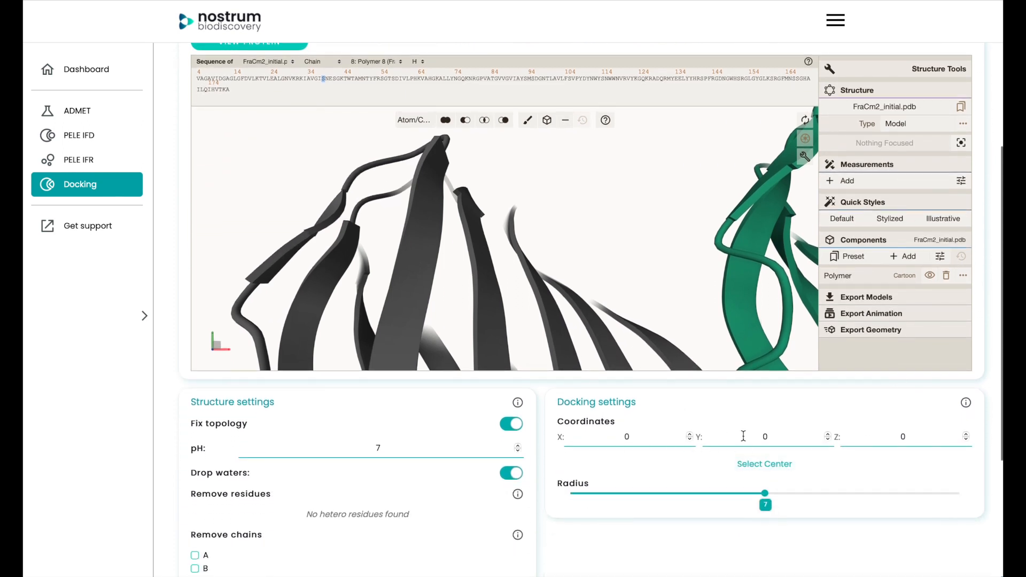
{"action": "left_click", "coordinate": [764, 464]}
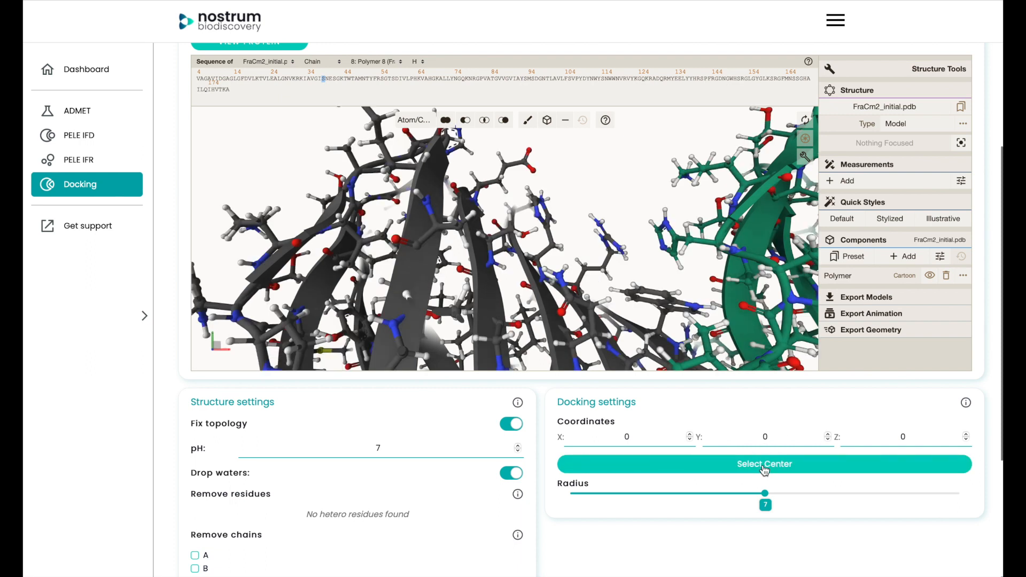
{"action": "left_click", "coordinate": [537, 234]}
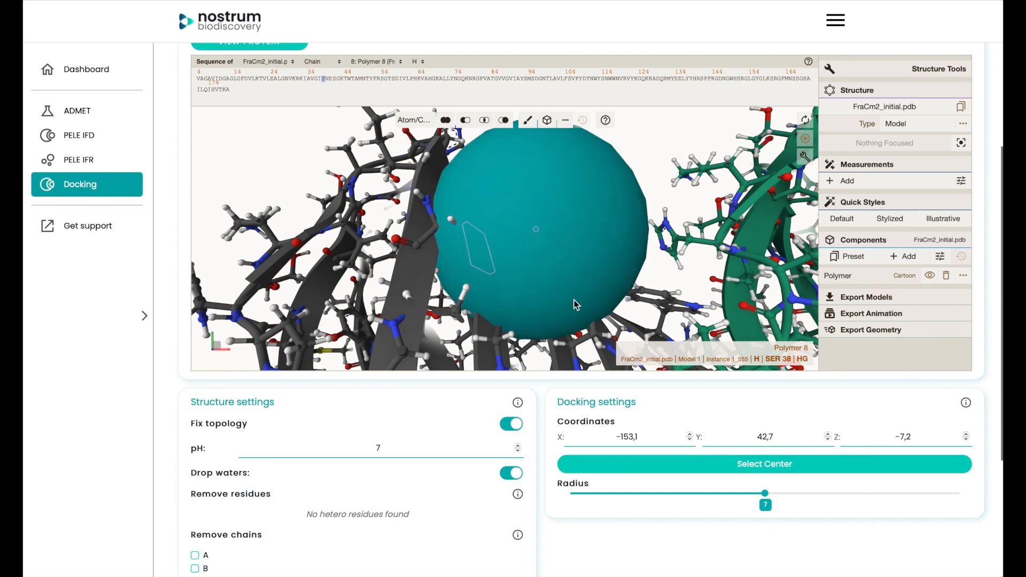
- Set the docking radius to 8 and turn off Fix topology in the structure settings
{"action": "left_click", "coordinate": [765, 494]}
{"action": "left_click_drag", "start_coordinate": [765, 494], "coordinate": [827, 492]}
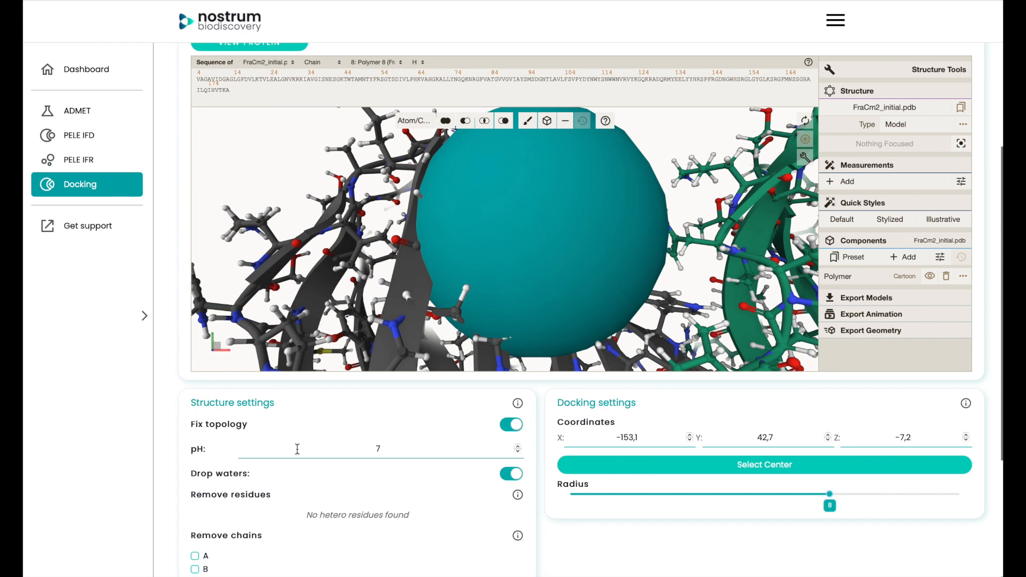
{"action": "left_click", "coordinate": [512, 426]}
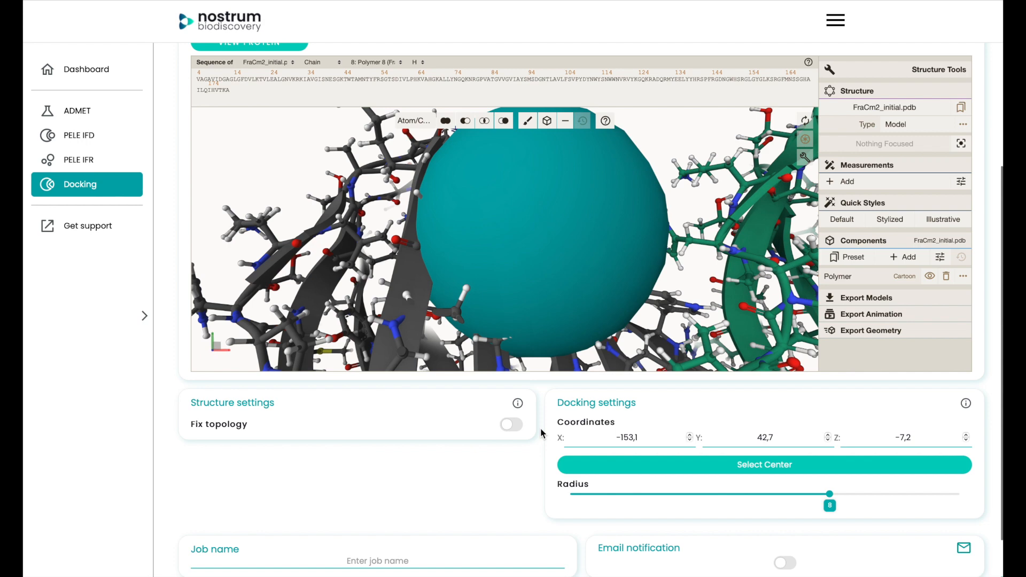
- Hide the protein viewer's sequence and structure controls and turn off docking center selection
{"action": "scroll", "coordinate": [541, 433], "scroll_direction": "up", "scroll_amount": 1}
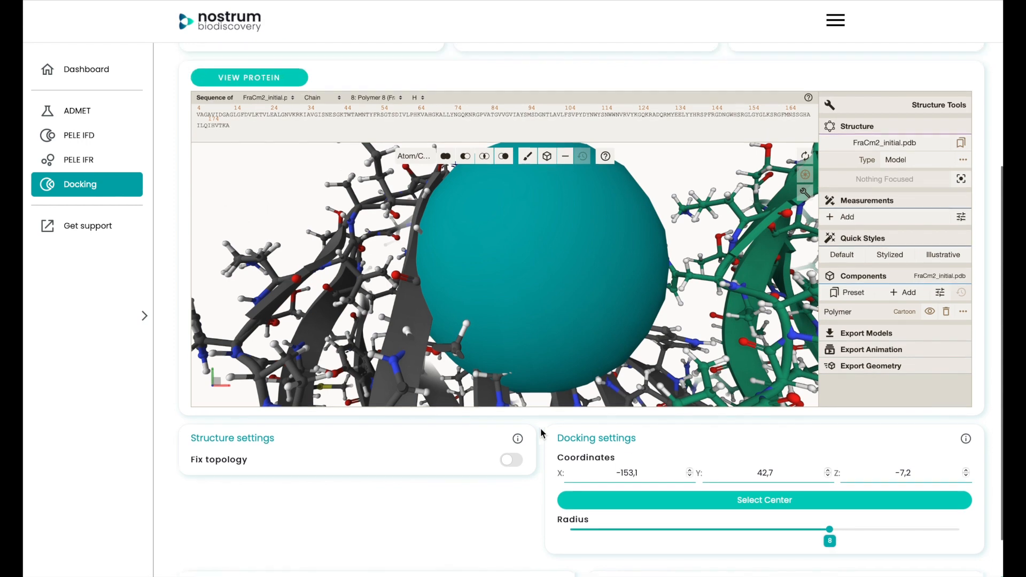
{"action": "scroll", "coordinate": [988, 251], "scroll_direction": "up", "scroll_amount": 1}
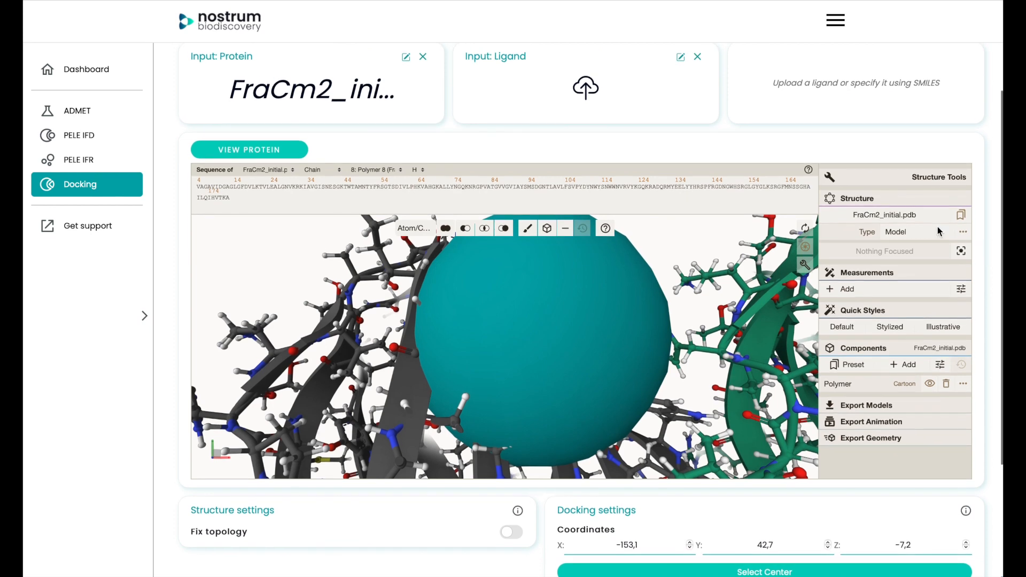
{"action": "left_click", "coordinate": [804, 265]}
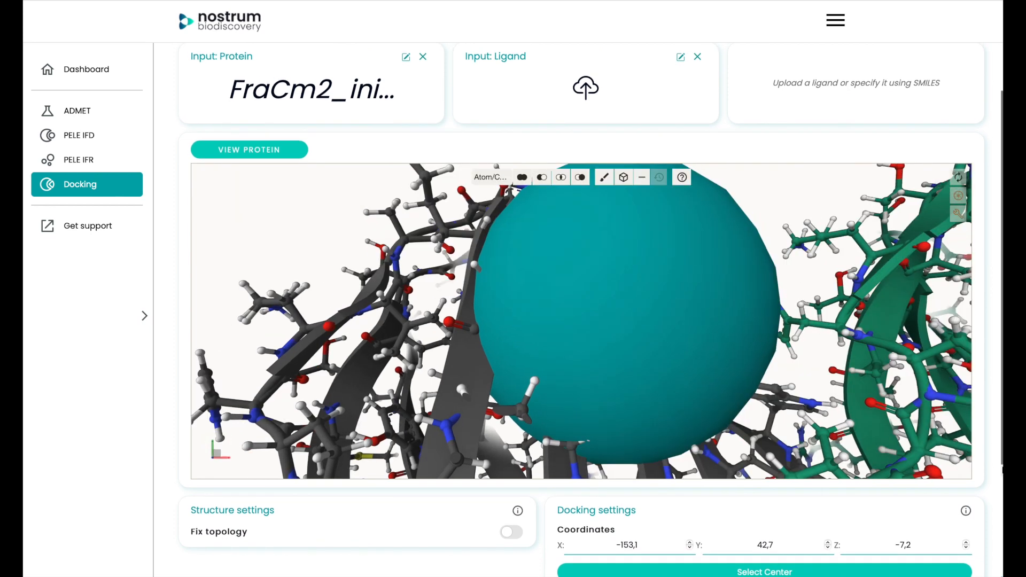
{"action": "scroll", "coordinate": [793, 567], "scroll_direction": "down", "scroll_amount": 1}
{"action": "left_click", "coordinate": [770, 518]}
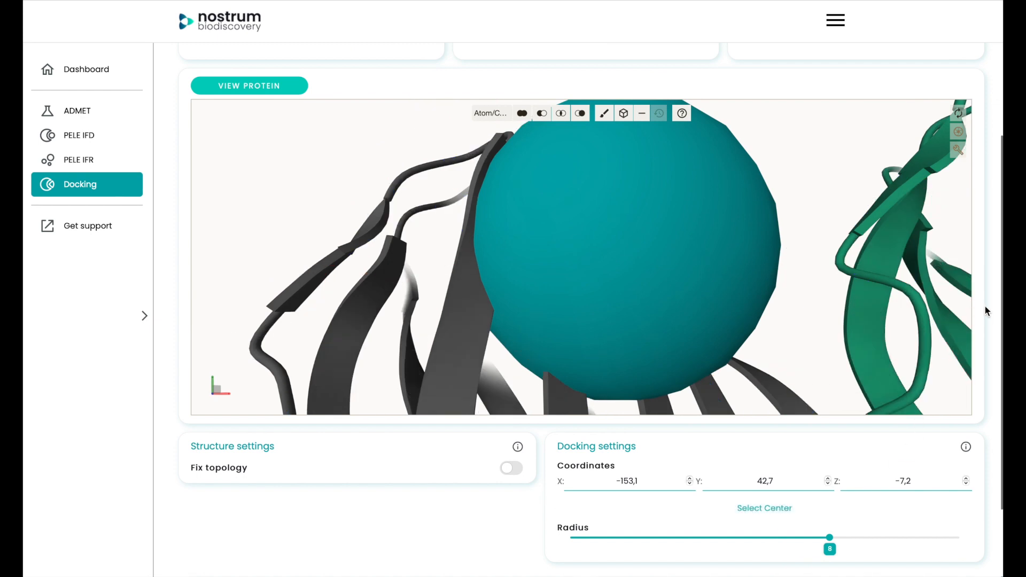
- Switch the ligand input to SMILES entry and paste the ligand list, from C1=CC(=CC=C1C(=O)[O-])C(=O)OCCO to C=COC(C)=O
{"action": "scroll", "coordinate": [973, 310], "scroll_direction": "up", "scroll_amount": 2}
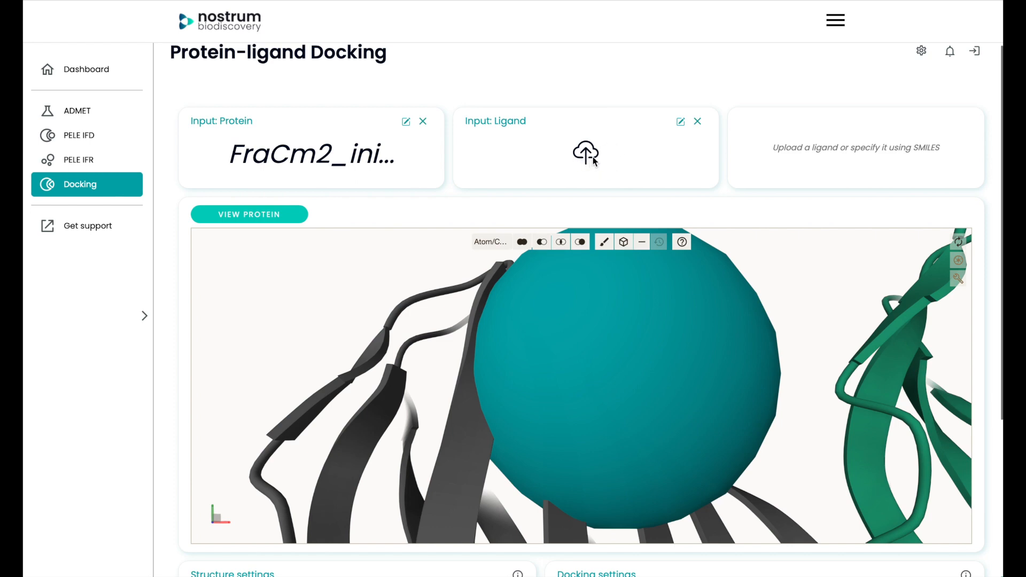
{"action": "left_click", "coordinate": [682, 124]}
{"action": "left_click", "coordinate": [616, 146]}
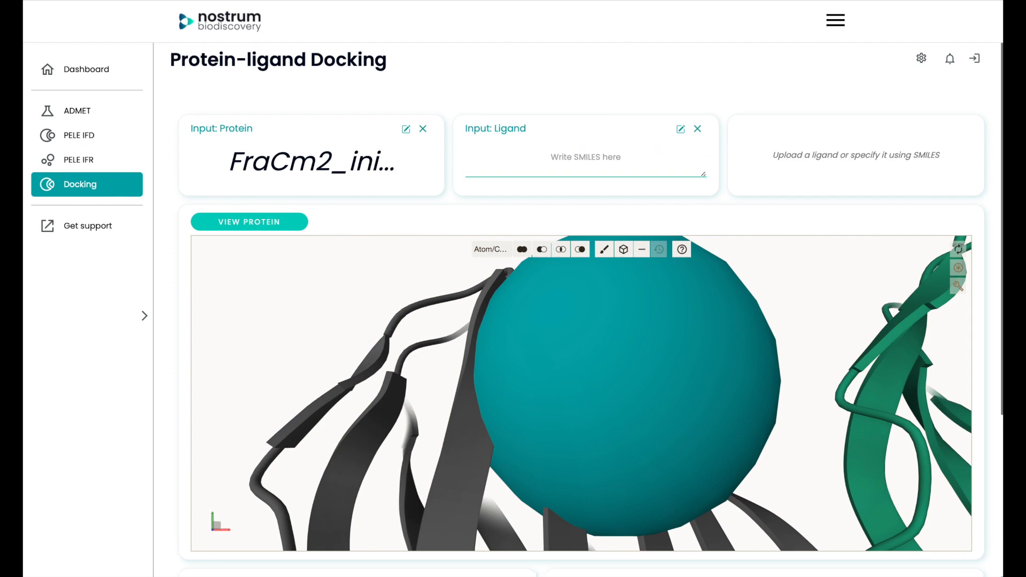
{"action": "left_click", "coordinate": [580, 159]}
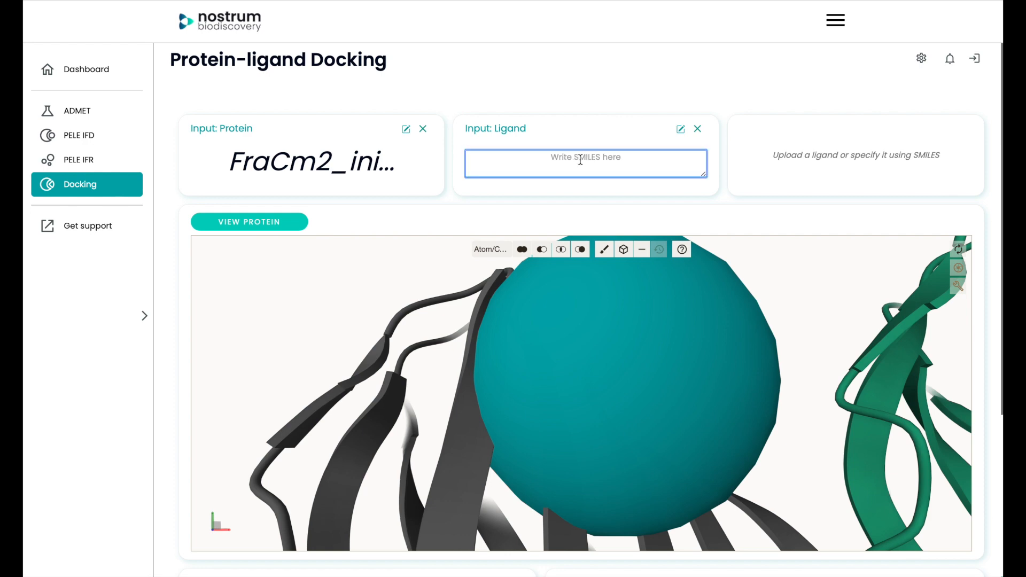
{"action": "key", "text": "ctrl+v"}
{"action": "scroll", "coordinate": [580, 159], "scroll_direction": "up", "scroll_amount": 3}
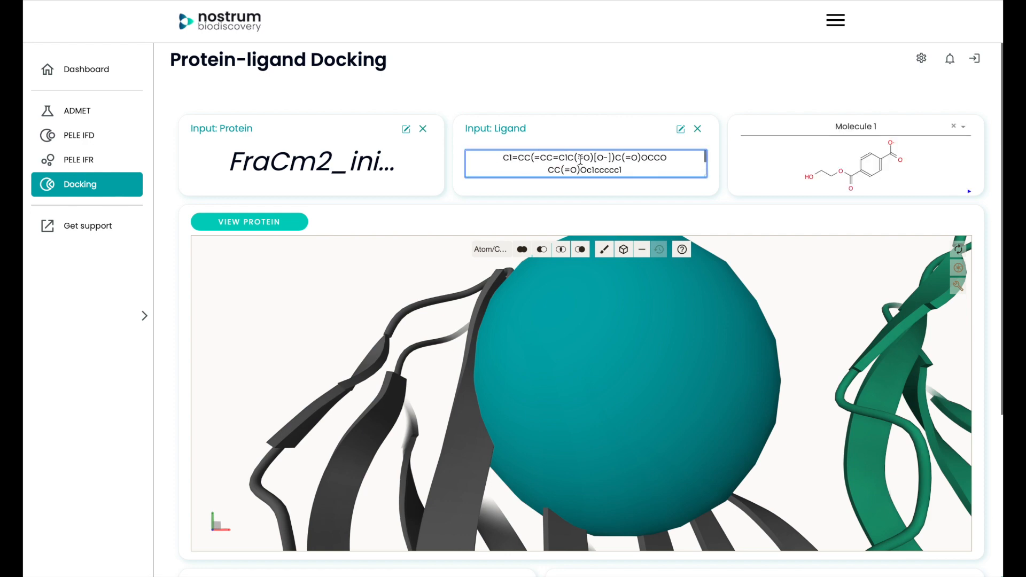
{"action": "scroll", "coordinate": [581, 159], "scroll_direction": "down", "scroll_amount": 5}
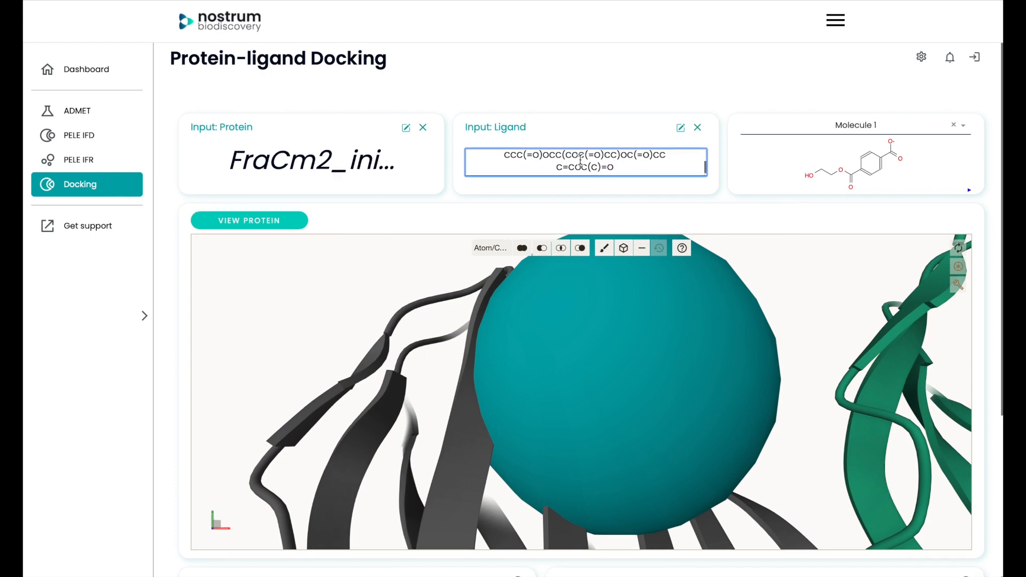
{"action": "scroll", "coordinate": [623, 71], "scroll_direction": "up", "scroll_amount": 1}
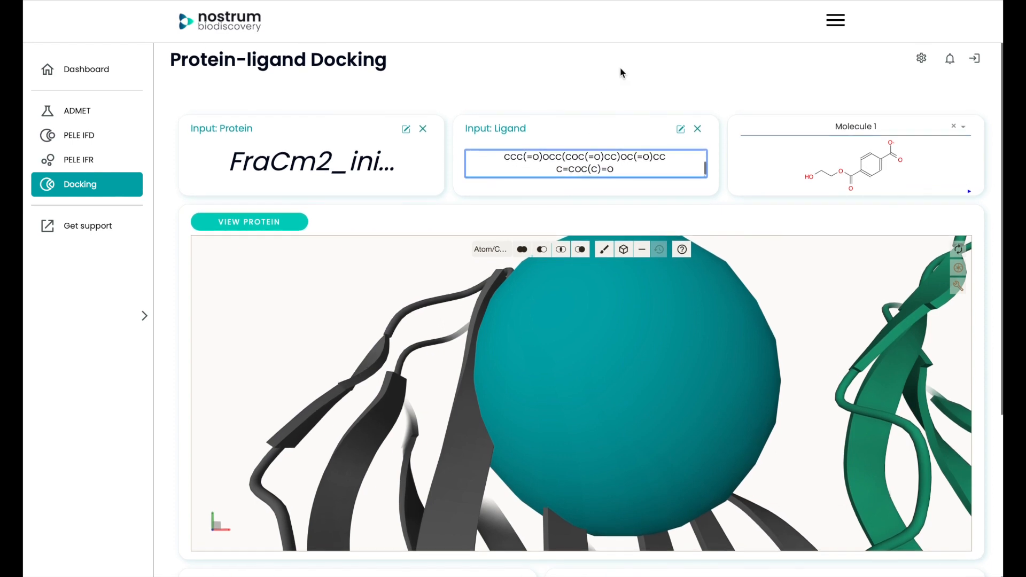
- Preview the 2D structures of several pasted ligands, including Molecule 3 and Molecule 2, and return to Molecule 1
{"action": "left_click", "coordinate": [850, 127]}
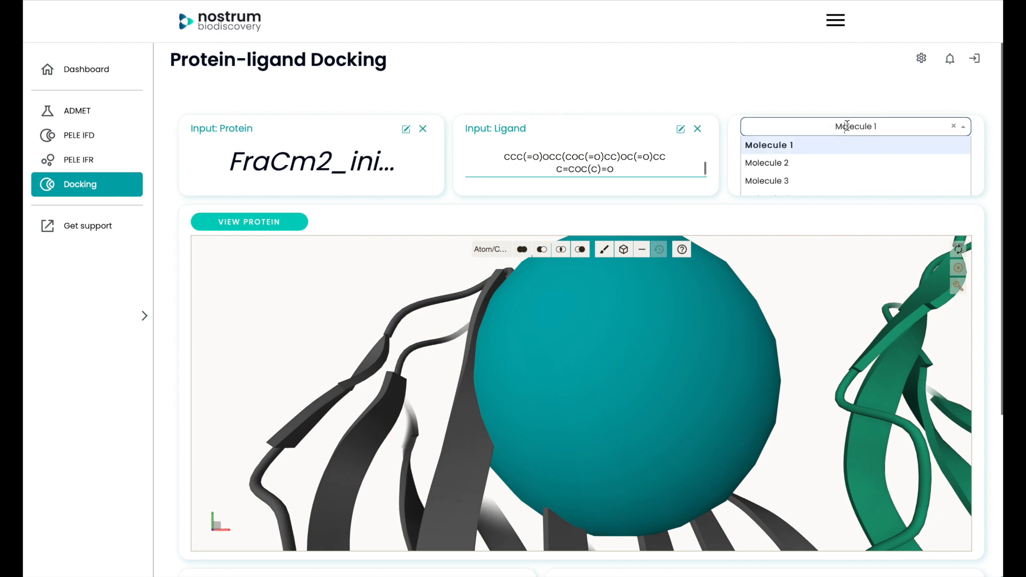
{"action": "left_click", "coordinate": [808, 194]}
{"action": "left_click", "coordinate": [844, 134]}
{"action": "left_click", "coordinate": [812, 180]}
{"action": "left_click", "coordinate": [843, 128]}
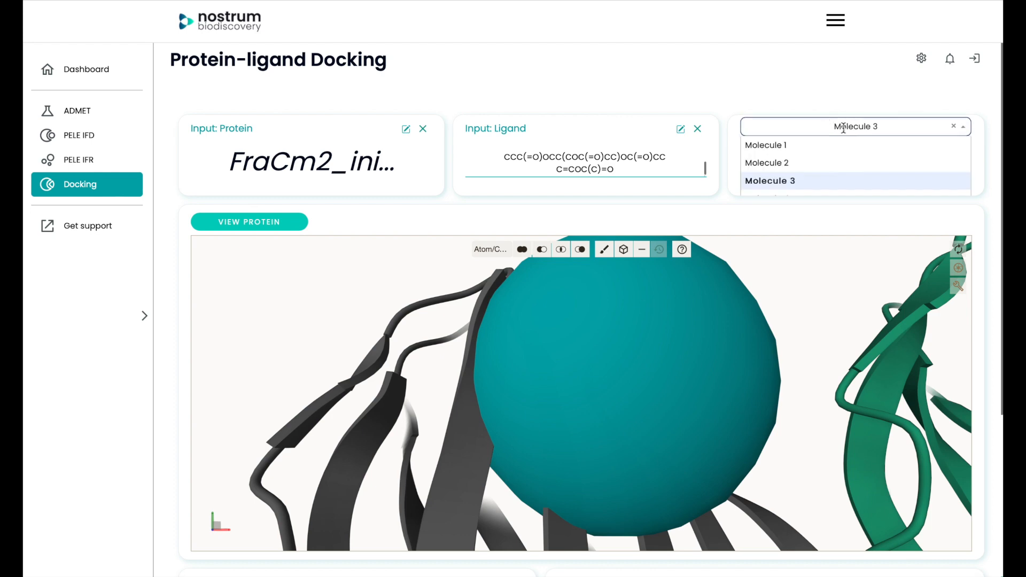
{"action": "left_click", "coordinate": [812, 170]}
{"action": "left_click", "coordinate": [834, 128]}
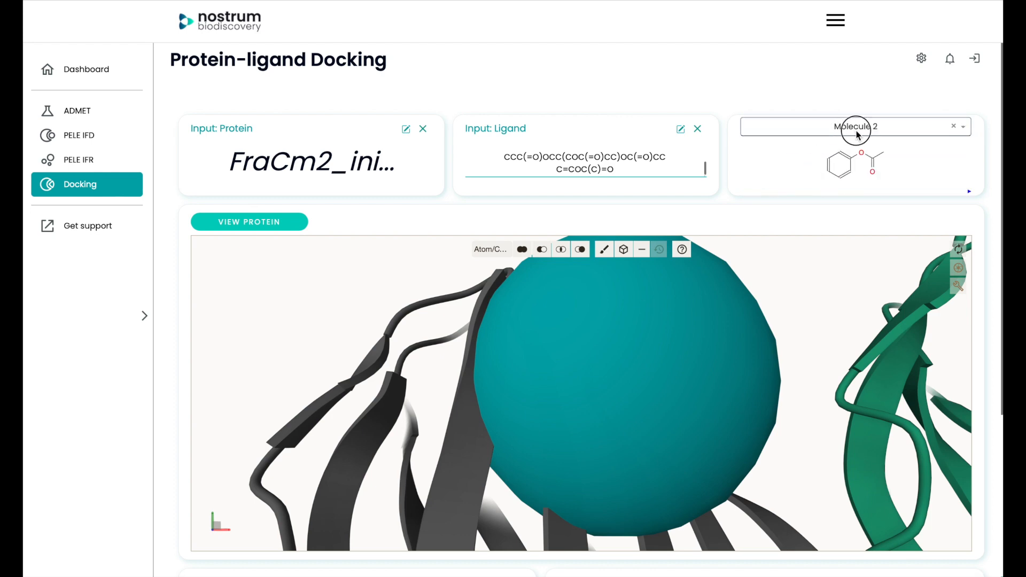
{"action": "left_click", "coordinate": [832, 147]}
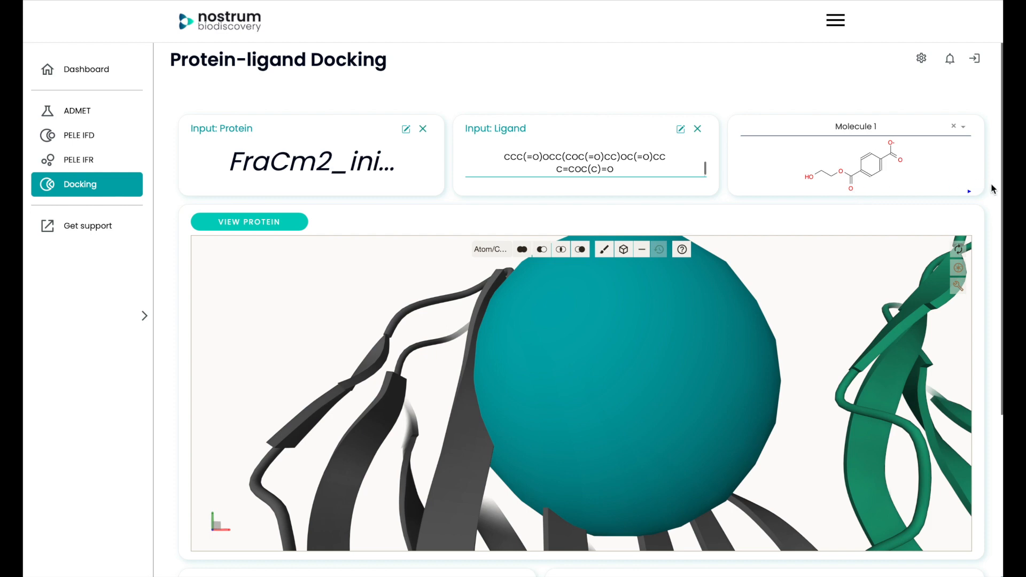
{"action": "scroll", "coordinate": [991, 189], "scroll_direction": "down", "scroll_amount": 1}
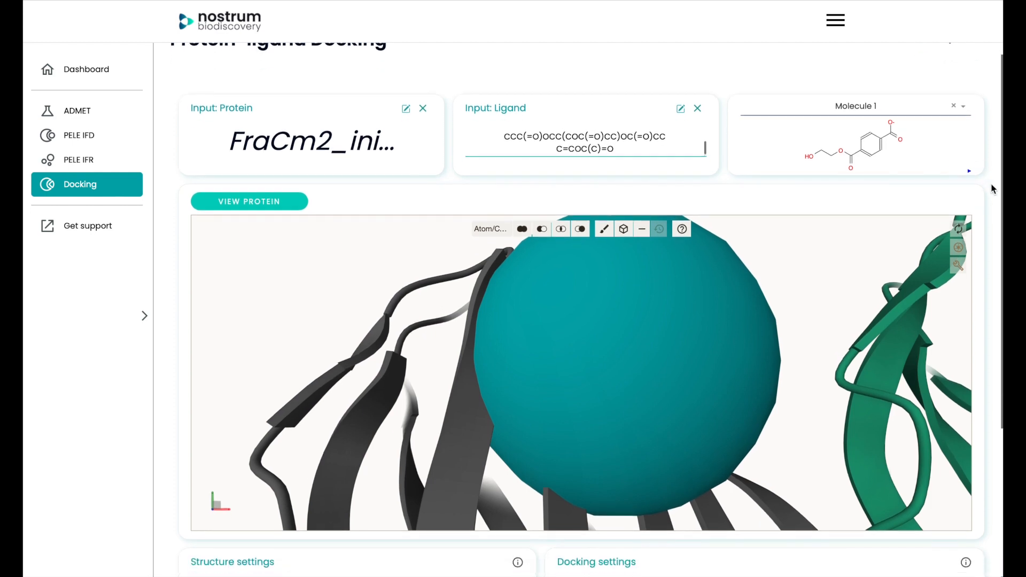
- Name the job docking and run the docking calculation
{"action": "scroll", "coordinate": [991, 189], "scroll_direction": "down", "scroll_amount": 1}
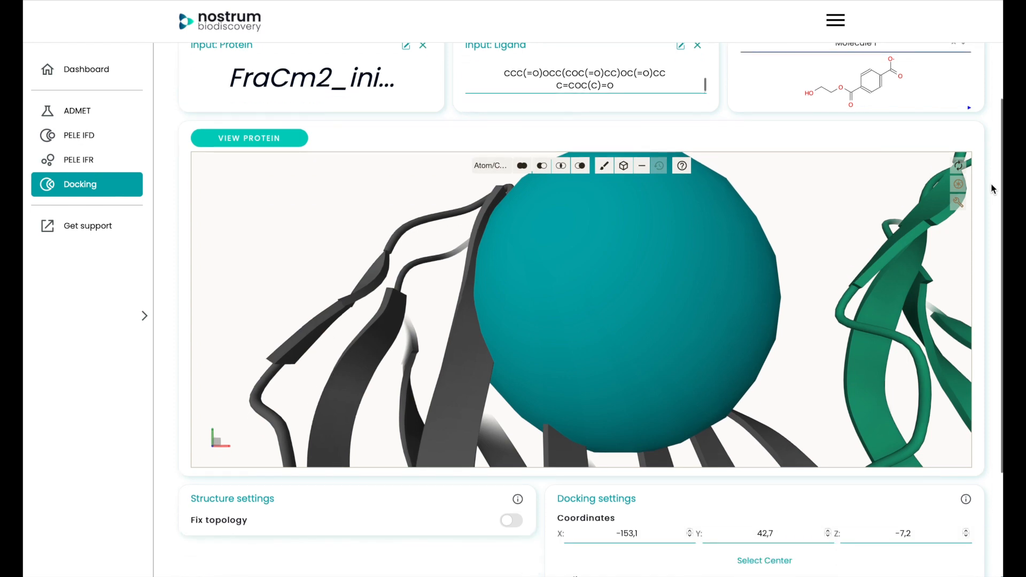
{"action": "scroll", "coordinate": [991, 188], "scroll_direction": "down", "scroll_amount": 3}
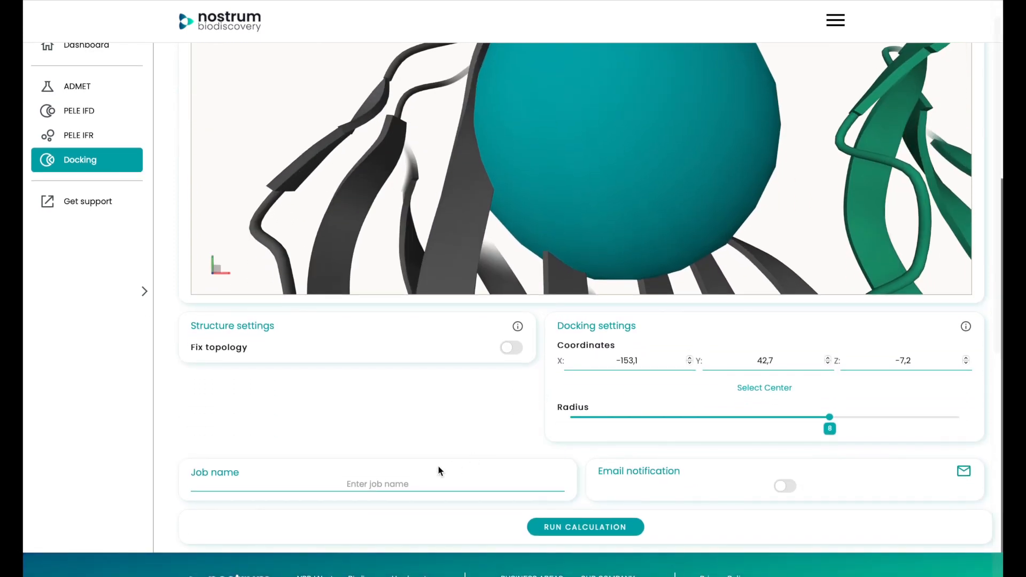
{"action": "left_click", "coordinate": [413, 484]}
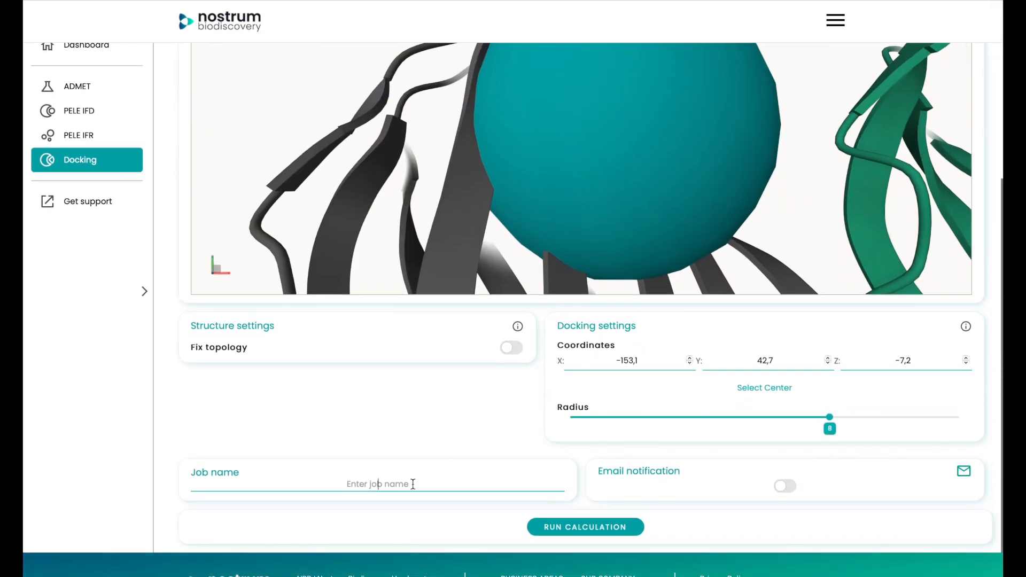
{"action": "type", "text": "docking"}
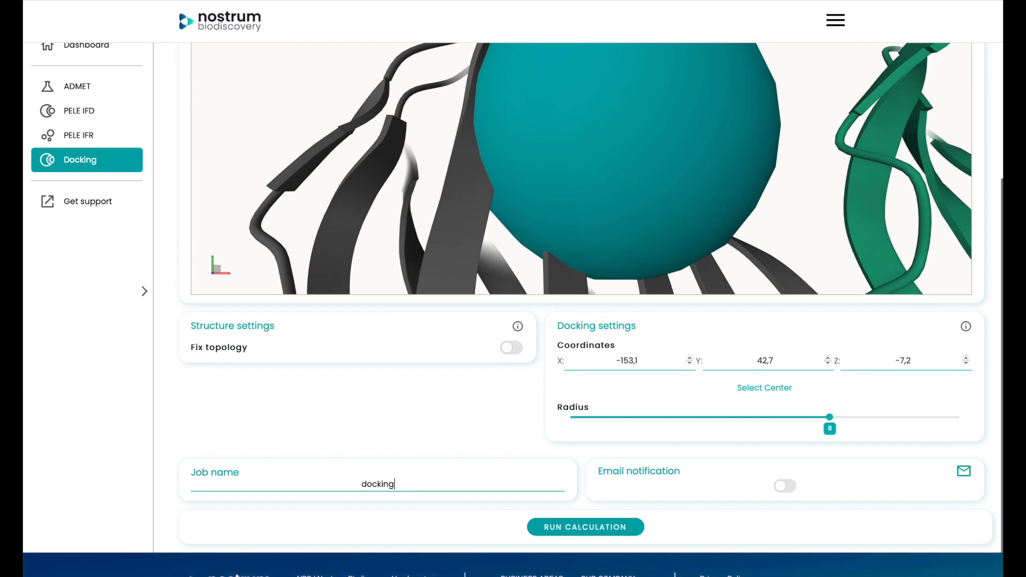
{"action": "left_click", "coordinate": [568, 525]}
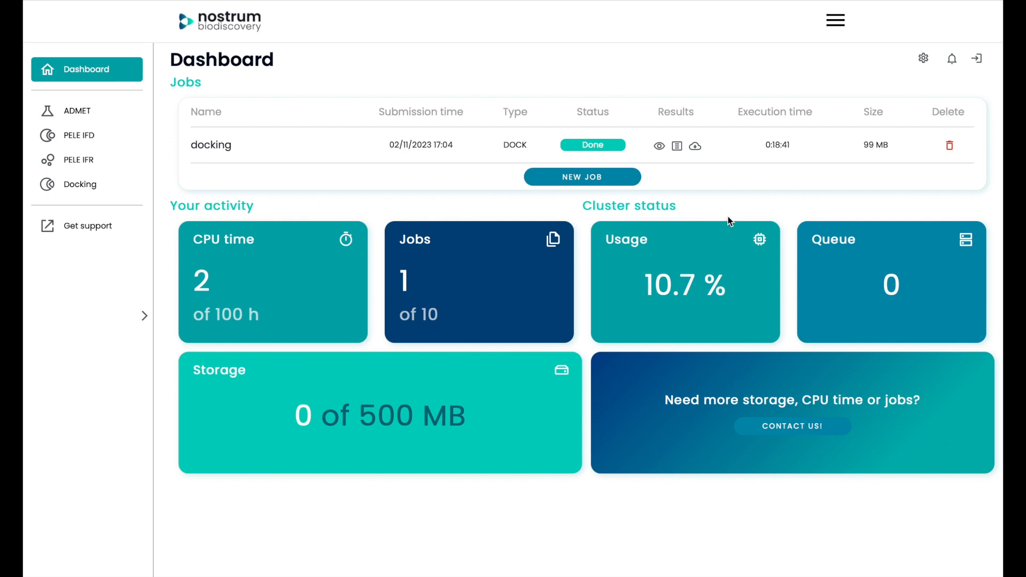
- Open the results of the docking job from the dashboard and bring up its structure comparison
{"action": "left_click", "coordinate": [660, 147]}
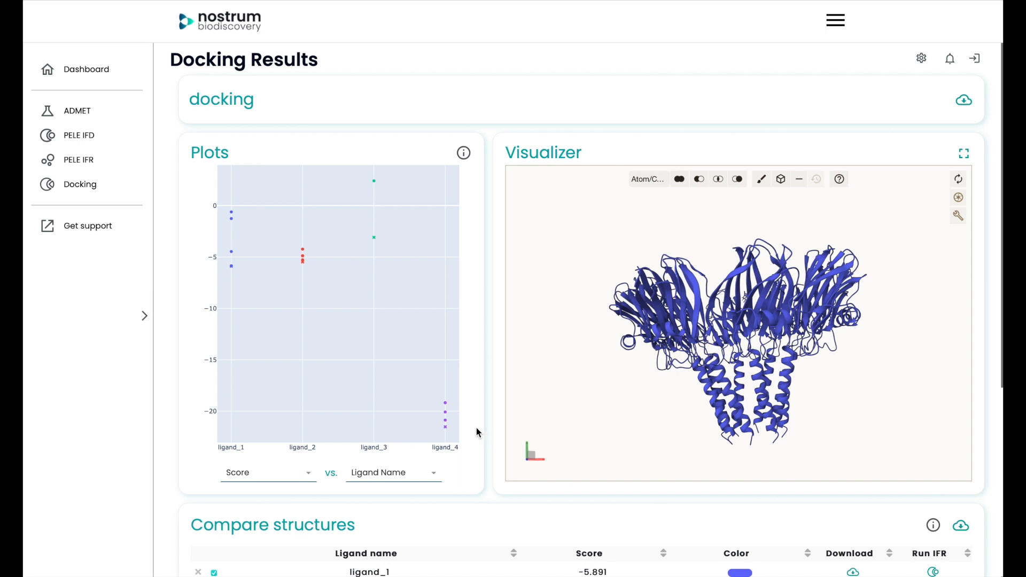
{"action": "scroll", "coordinate": [476, 428], "scroll_direction": "down", "scroll_amount": 1}
{"action": "scroll", "coordinate": [476, 426], "scroll_direction": "down", "scroll_amount": 1}
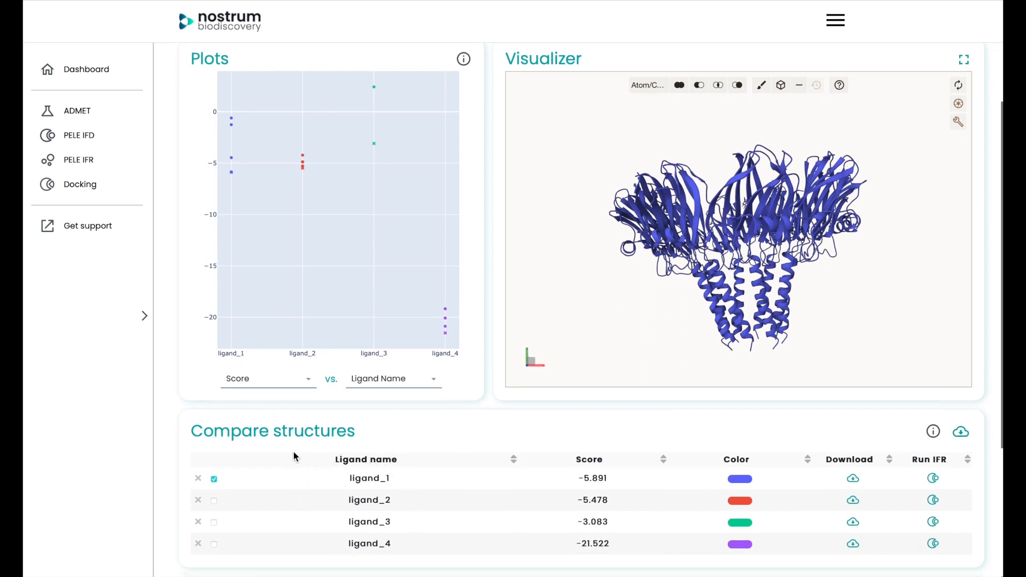
- Add a Ball & Stick representation to the polymer of complex_1_1.pdb in the results visualizer, and hide the structure tools
{"action": "left_click_drag", "start_coordinate": [769, 216], "coordinate": [772, 243]}
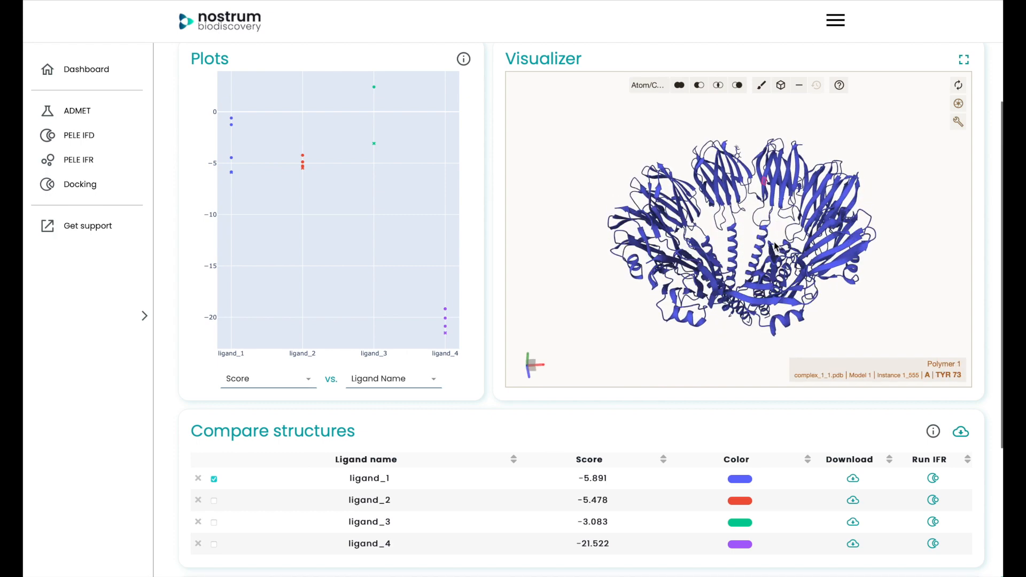
{"action": "left_click", "coordinate": [957, 123]}
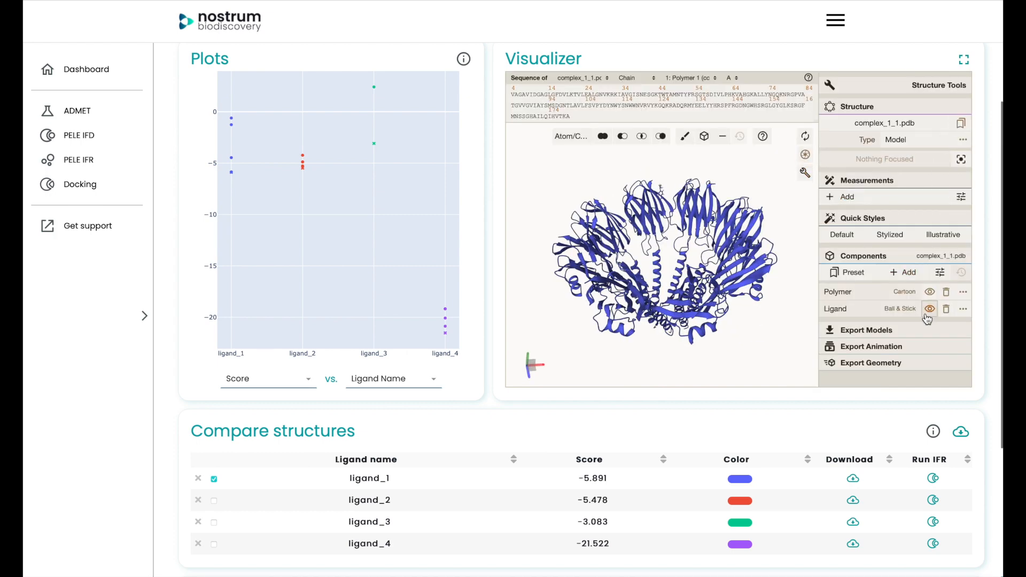
{"action": "left_click", "coordinate": [963, 292]}
{"action": "left_click", "coordinate": [877, 308]}
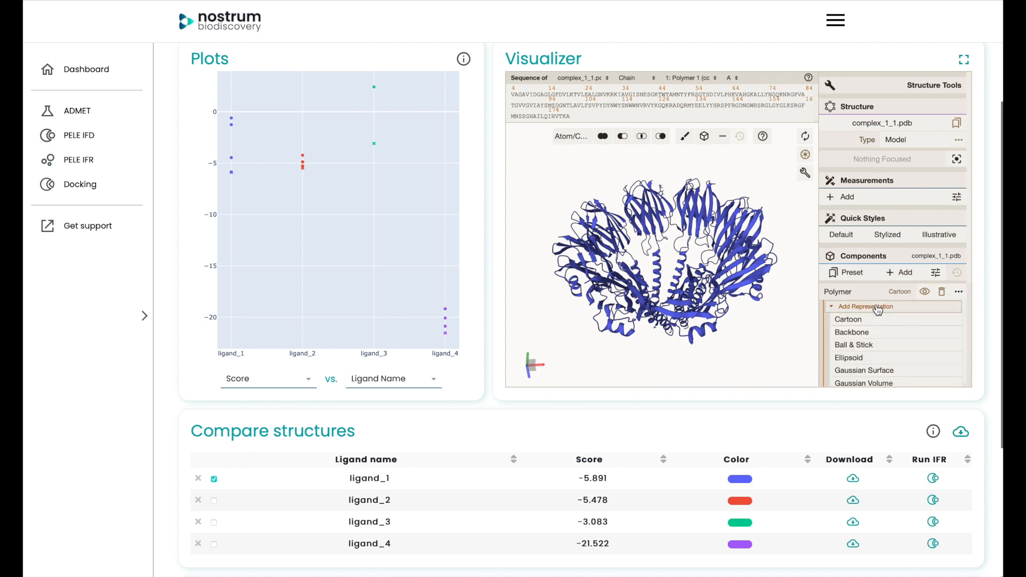
{"action": "left_click", "coordinate": [865, 346]}
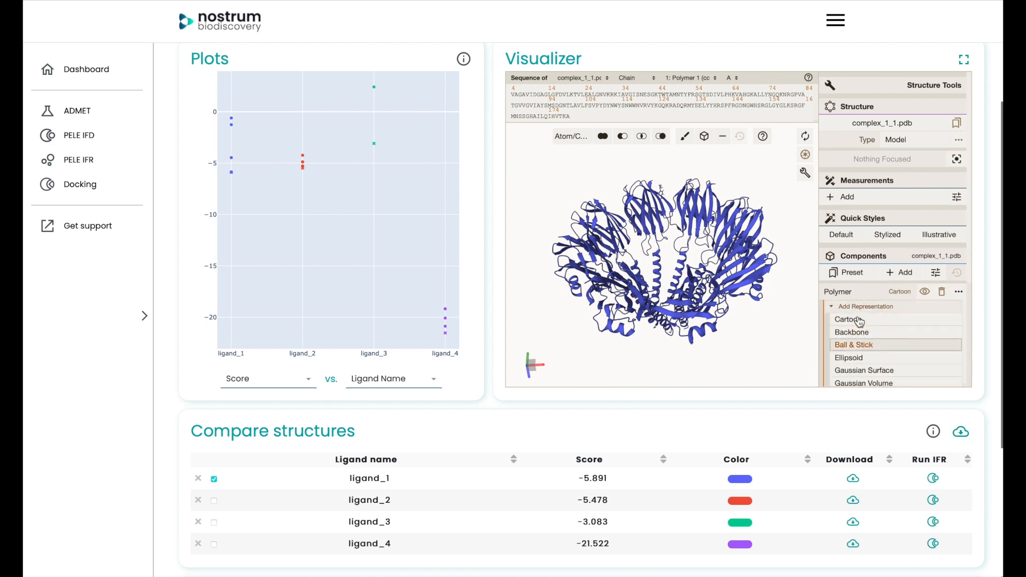
{"action": "left_click", "coordinate": [805, 173]}
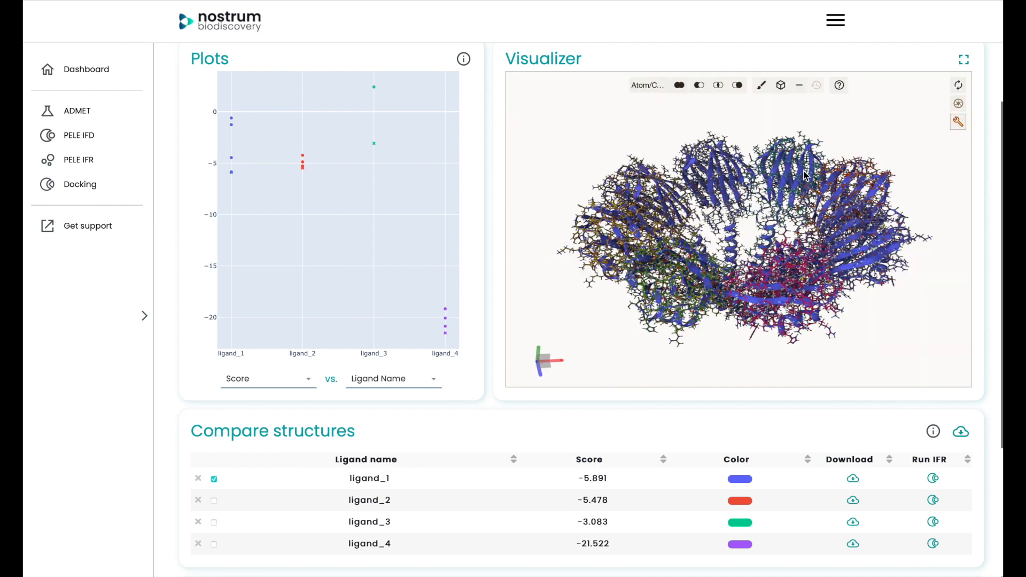
- Display ligand_2, ligand_3 and ligand_4 together with ligand_1 and inspect their docked poses up close in the binding site
{"action": "left_click", "coordinate": [213, 501]}
{"action": "left_click", "coordinate": [213, 523]}
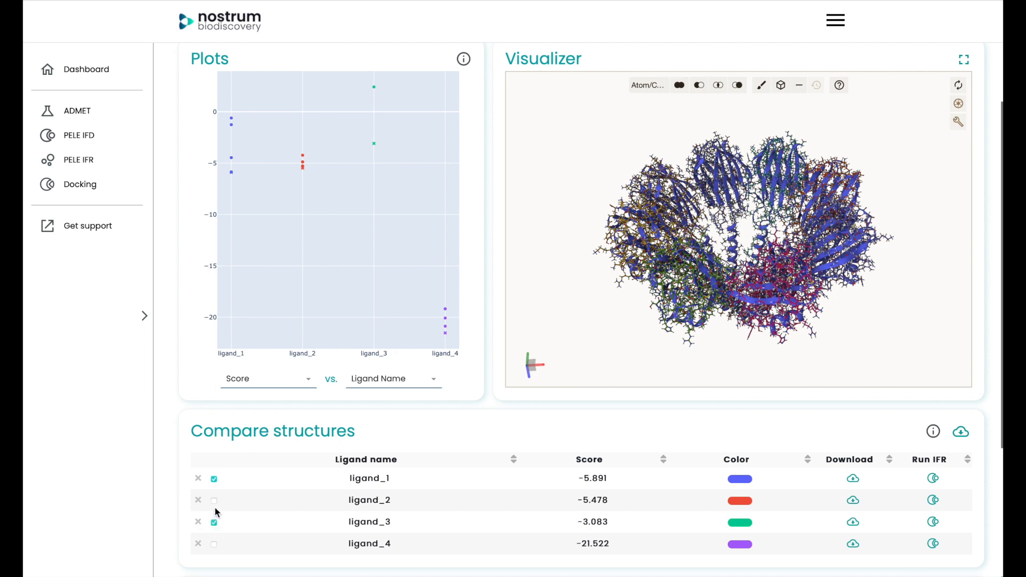
{"action": "left_click", "coordinate": [214, 544]}
{"action": "left_click", "coordinate": [740, 158]}
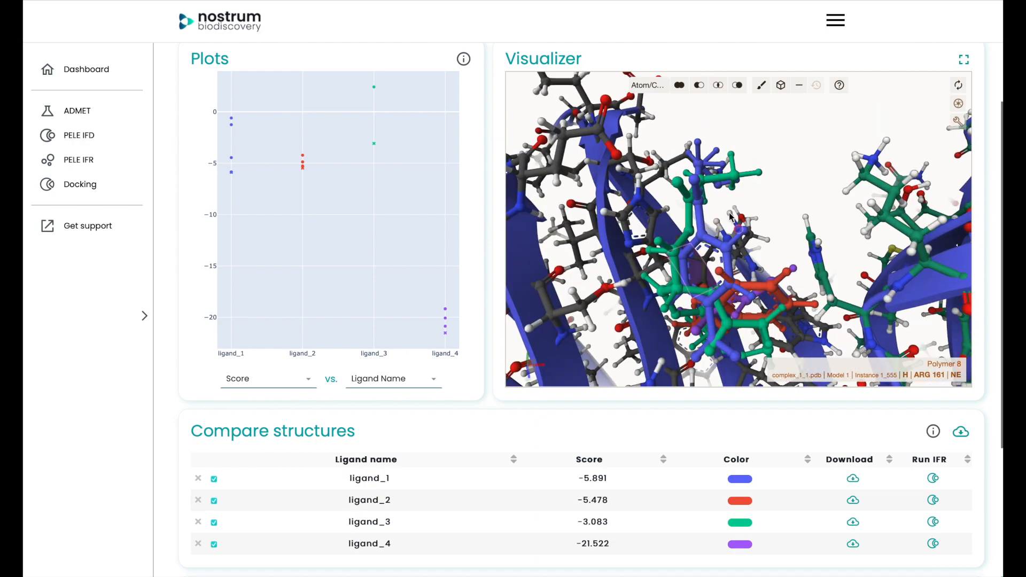
{"action": "left_click_drag", "start_coordinate": [779, 198], "coordinate": [775, 177]}
{"action": "left_click_drag", "start_coordinate": [726, 215], "coordinate": [731, 219]}
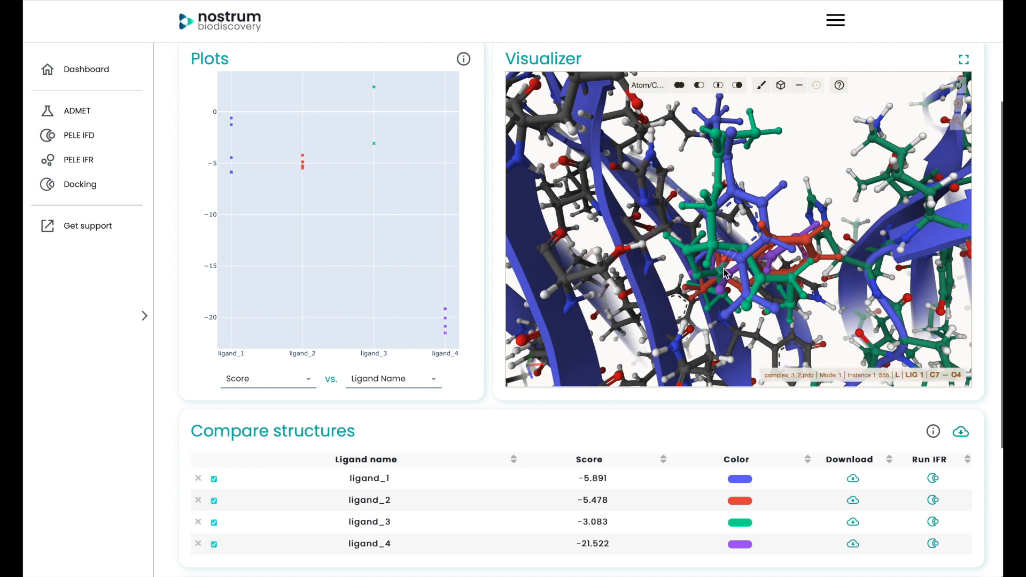
- Start an induced fit refinement setup from the ligand_1 docking result and turn off Fix topology
{"action": "scroll", "coordinate": [986, 310], "scroll_direction": "down", "scroll_amount": 3}
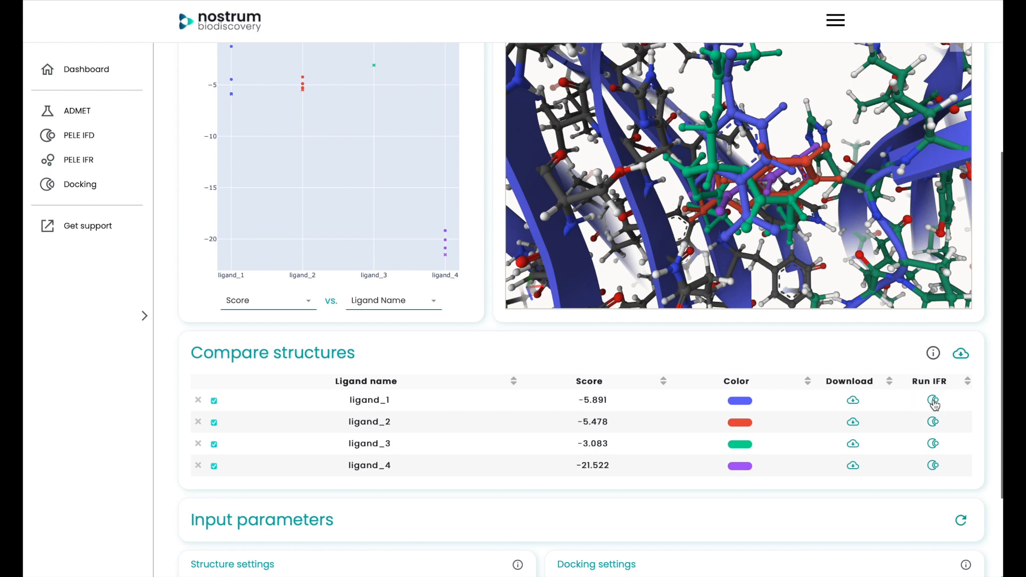
{"action": "left_click", "coordinate": [933, 401]}
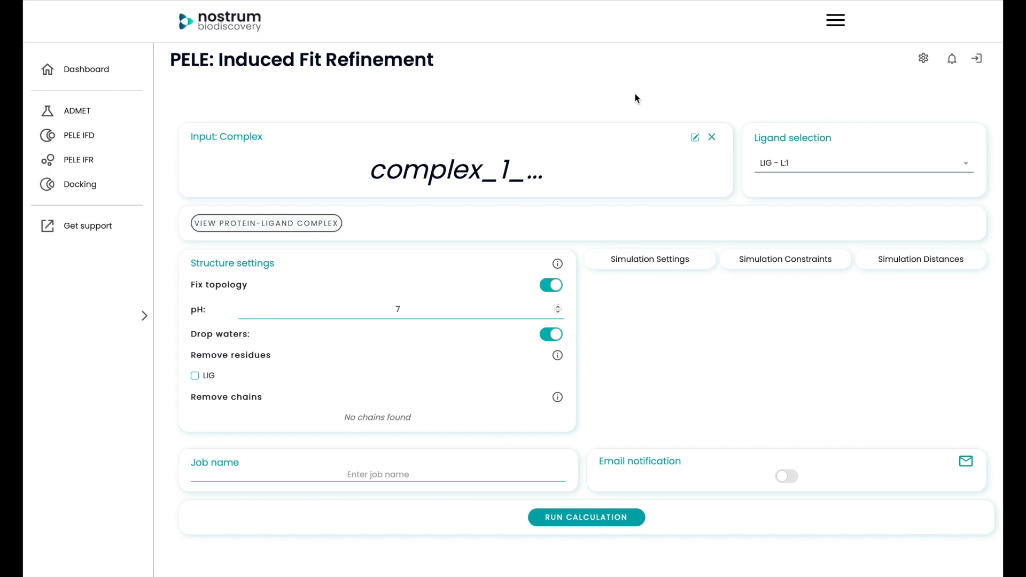
{"action": "scroll", "coordinate": [552, 285], "scroll_direction": "down", "scroll_amount": 1}
{"action": "left_click", "coordinate": [552, 284]}
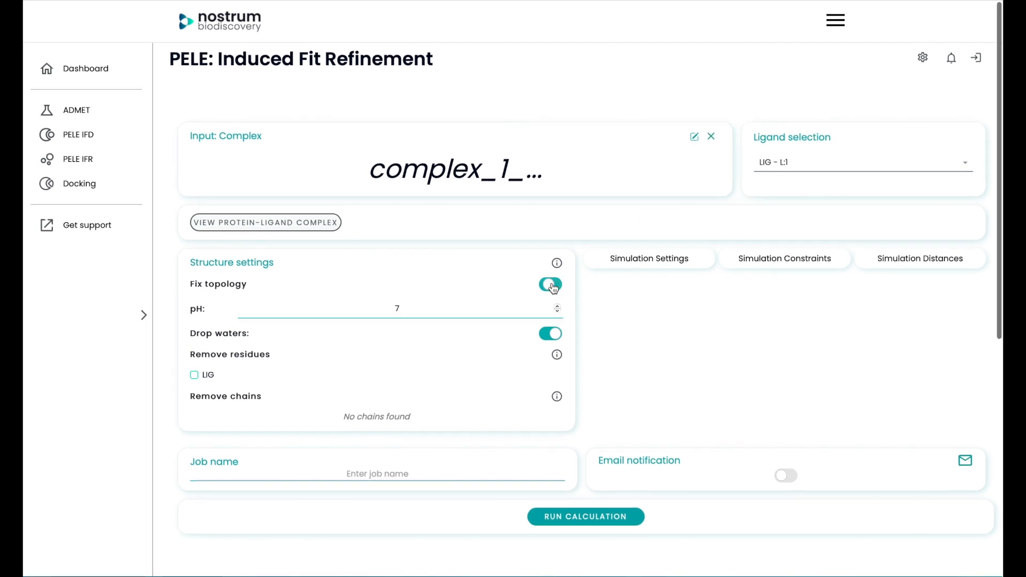
- In the simulation settings, set the force field to OpenFF 2.0.0 and the epochs to 12
{"action": "left_click", "coordinate": [637, 250]}
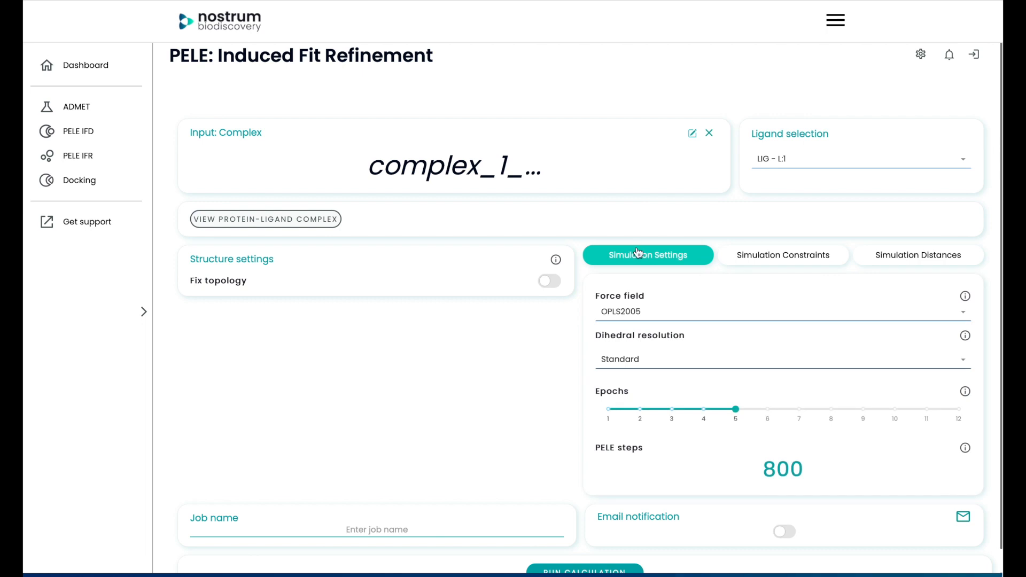
{"action": "left_click", "coordinate": [649, 311]}
{"action": "left_click", "coordinate": [659, 348]}
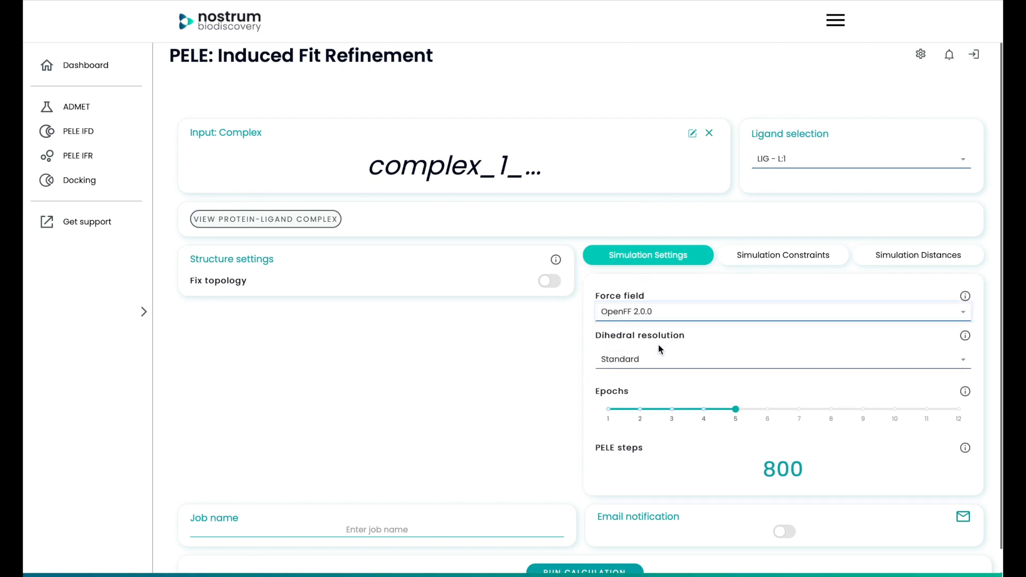
{"action": "left_click", "coordinate": [751, 412]}
{"action": "left_click_drag", "start_coordinate": [751, 412], "coordinate": [954, 413]}
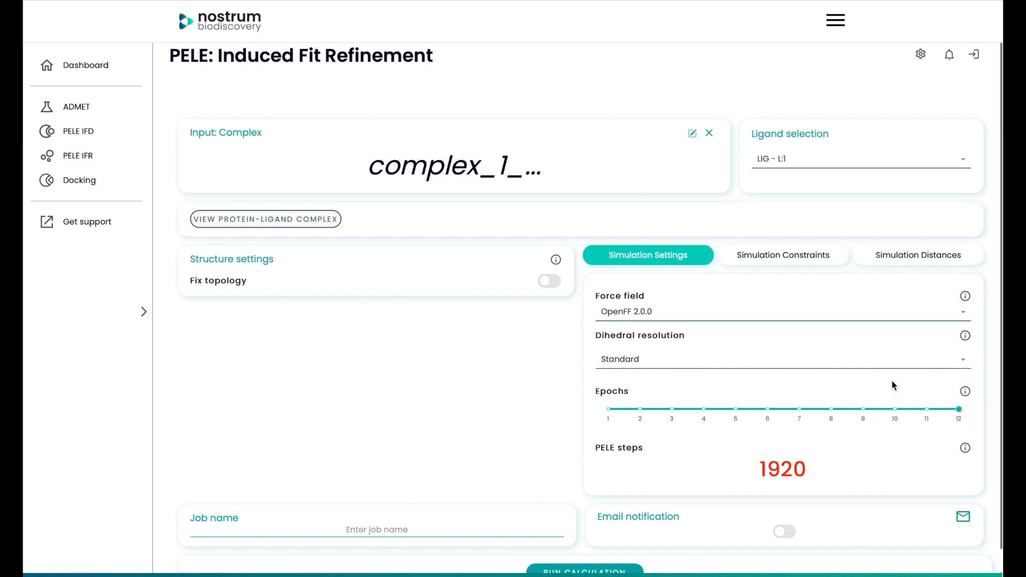
- Show the protein-ligand complex and add a simulation distance named dist1
{"action": "left_click", "coordinate": [877, 260]}
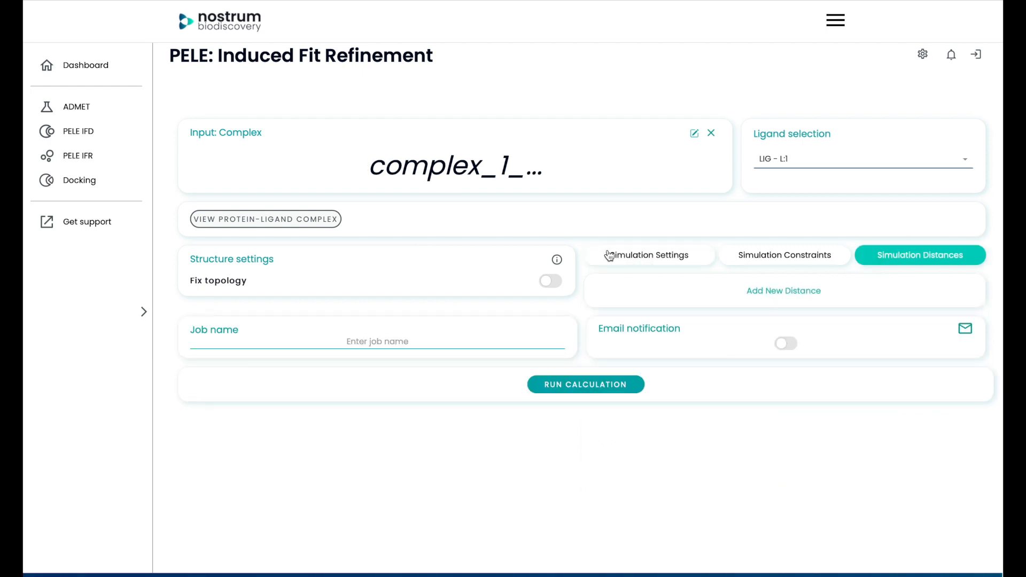
{"action": "left_click", "coordinate": [325, 224]}
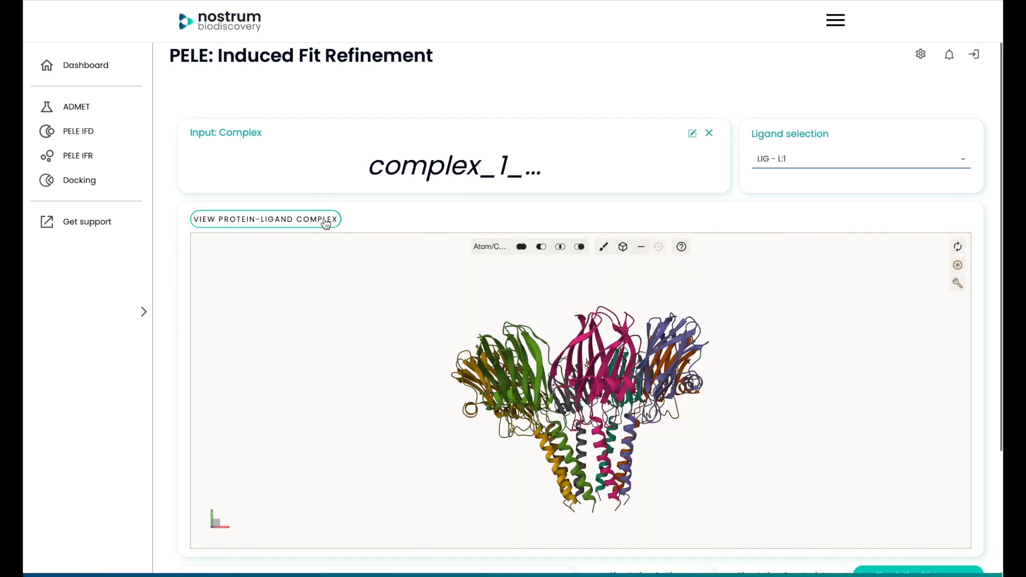
{"action": "scroll", "coordinate": [986, 220], "scroll_direction": "down", "scroll_amount": 3}
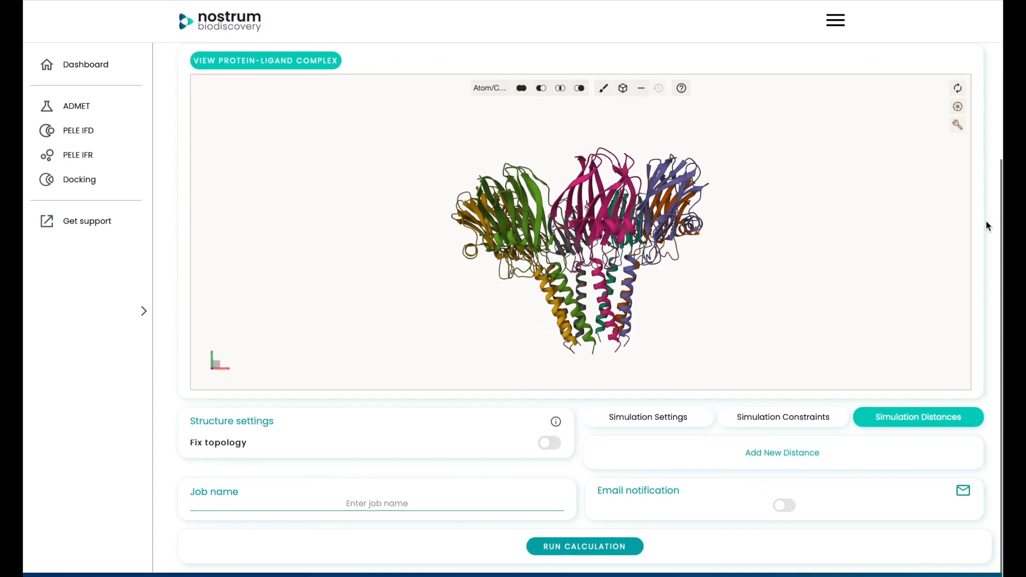
{"action": "left_click", "coordinate": [812, 455]}
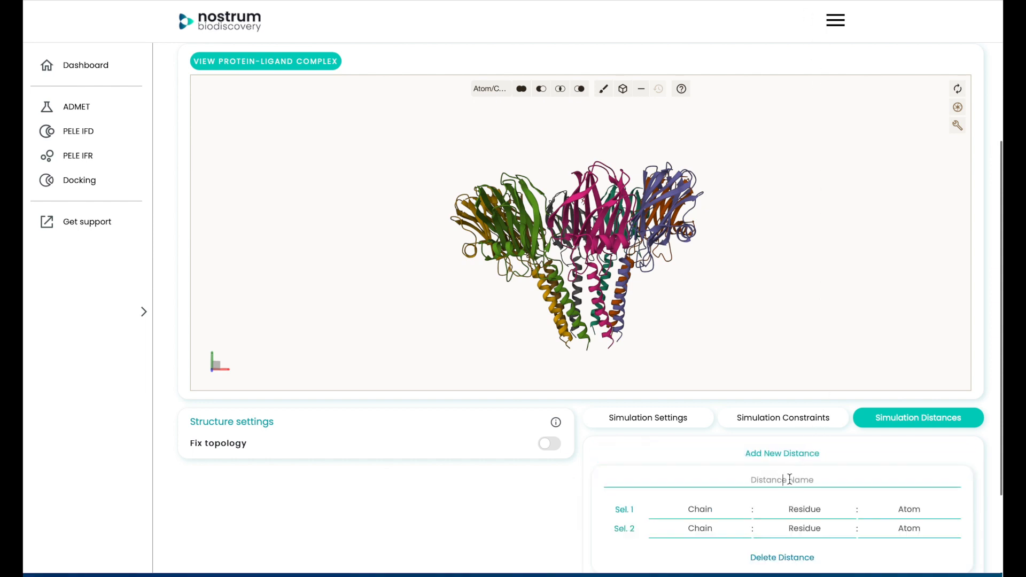
{"action": "type", "text": "dist1"}
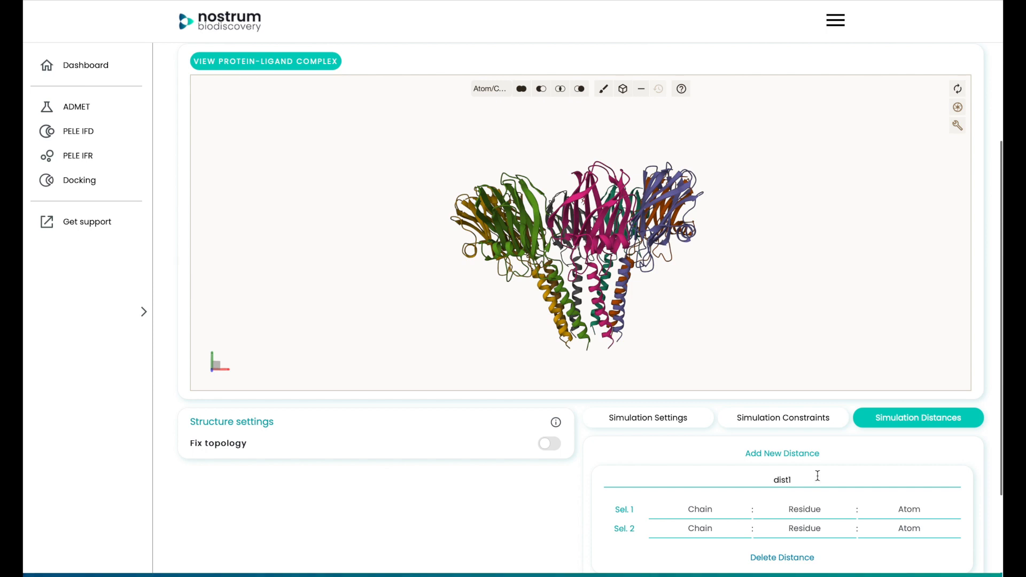
- Set the first selection of dist1 to ligand atom C8 of residue 1 in chain L, picked in the structure
{"action": "scroll", "coordinate": [995, 479], "scroll_direction": "down", "scroll_amount": 1}
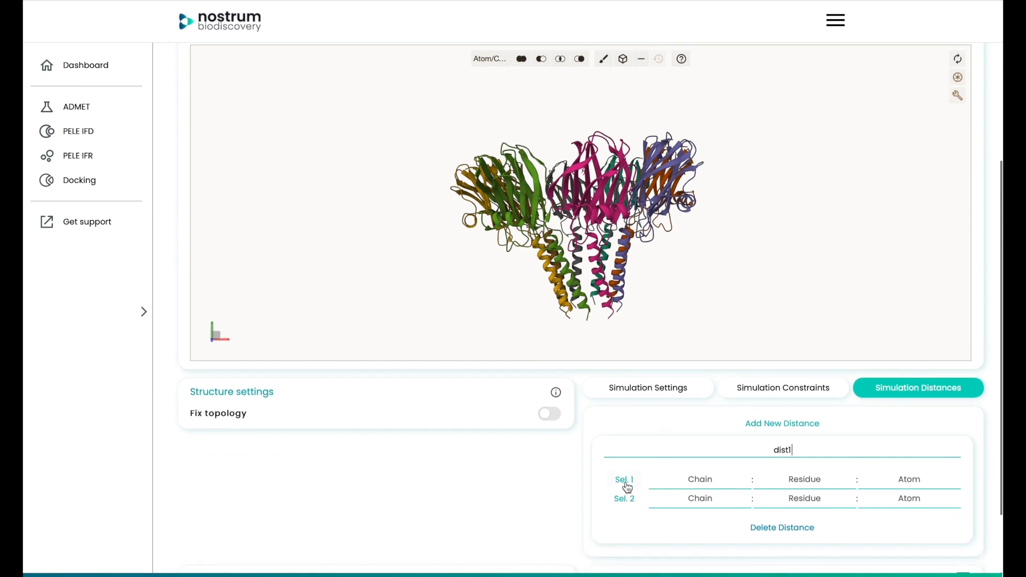
{"action": "left_click", "coordinate": [626, 481]}
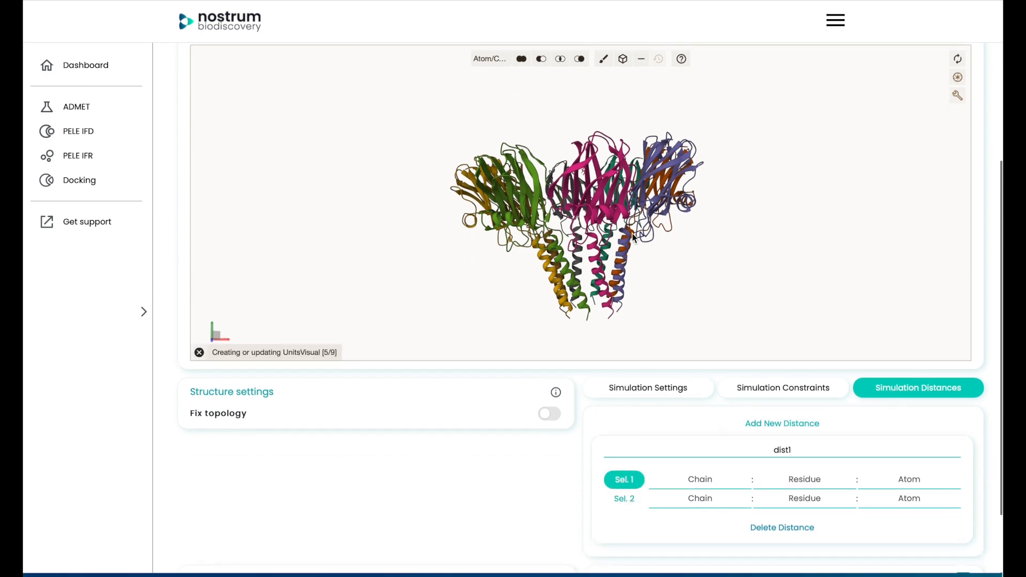
{"action": "left_click_drag", "start_coordinate": [607, 156], "coordinate": [599, 178]}
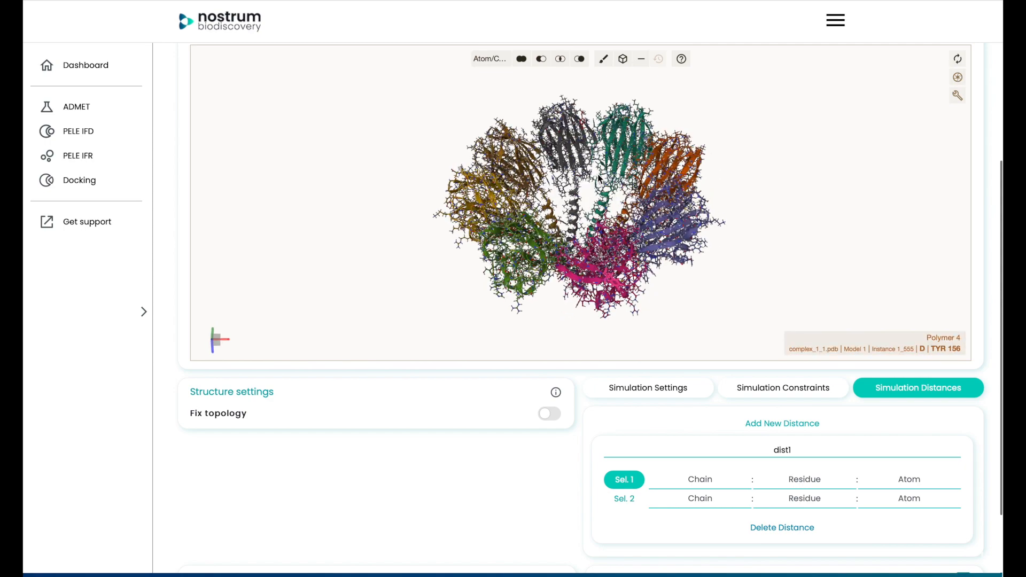
{"action": "left_click", "coordinate": [584, 127]}
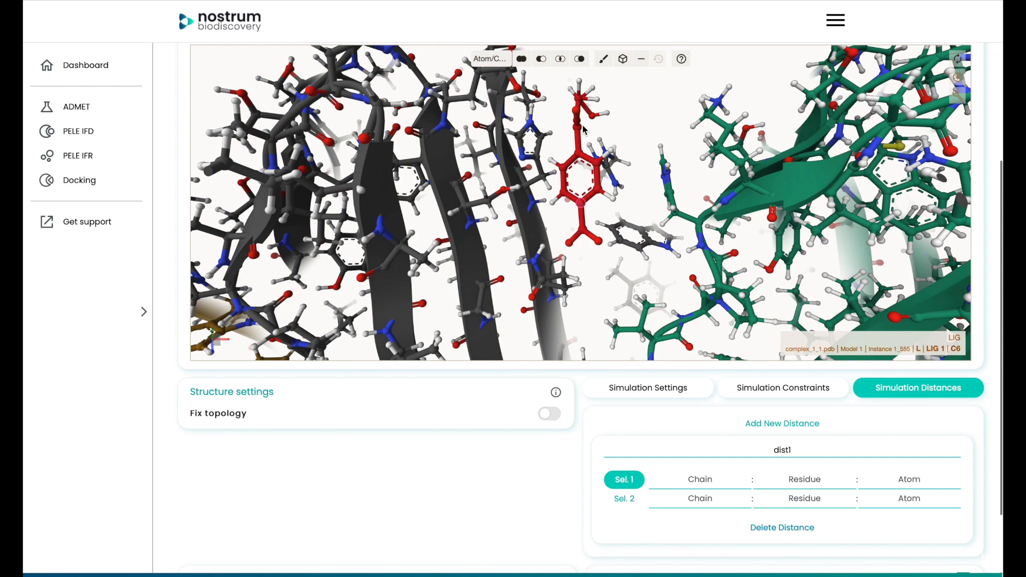
{"action": "left_click_drag", "start_coordinate": [606, 141], "coordinate": [575, 127]}
{"action": "left_click", "coordinate": [578, 131]}
{"action": "left_click", "coordinate": [578, 130]}
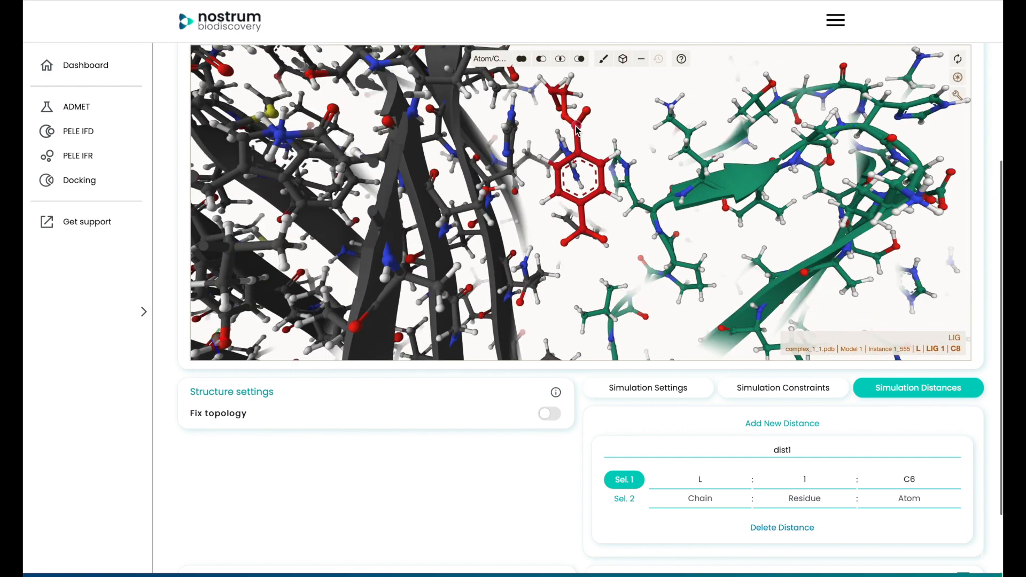
- Set the second selection of dist1 to atom OG of residue 38 in chain H, picked in the structure
{"action": "left_click", "coordinate": [623, 499]}
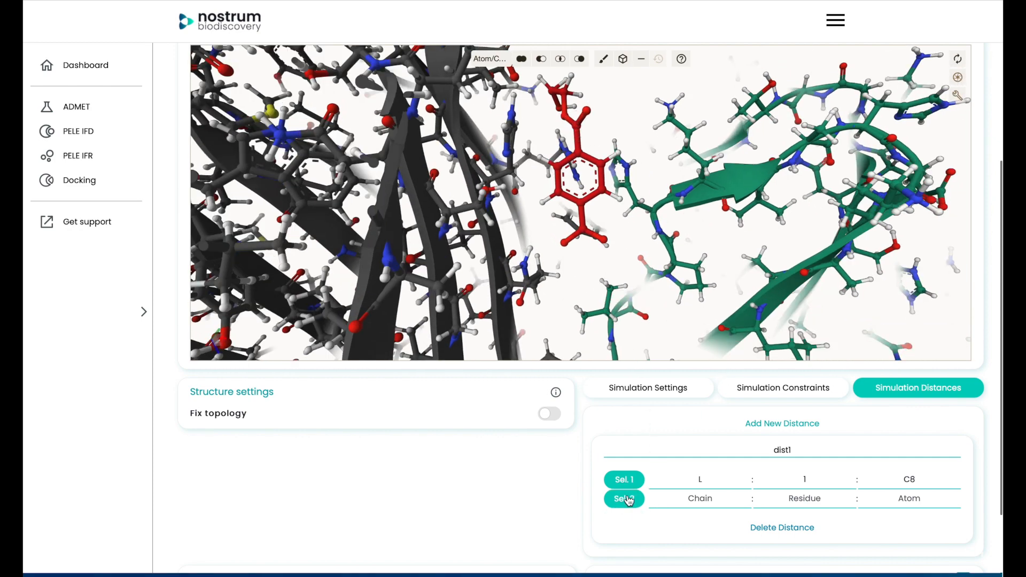
{"action": "left_click_drag", "start_coordinate": [581, 208], "coordinate": [553, 202]}
{"action": "left_click", "coordinate": [503, 195]}
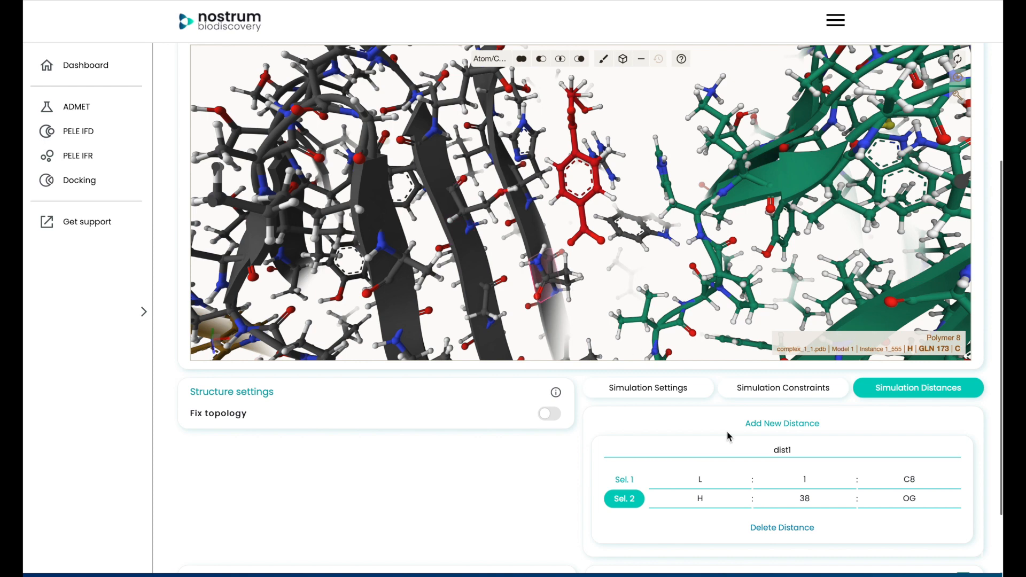
- Add a second simulation distance and name it dist2
{"action": "scroll", "coordinate": [898, 519], "scroll_direction": "down", "scroll_amount": 1}
{"action": "scroll", "coordinate": [897, 519], "scroll_direction": "down", "scroll_amount": 2}
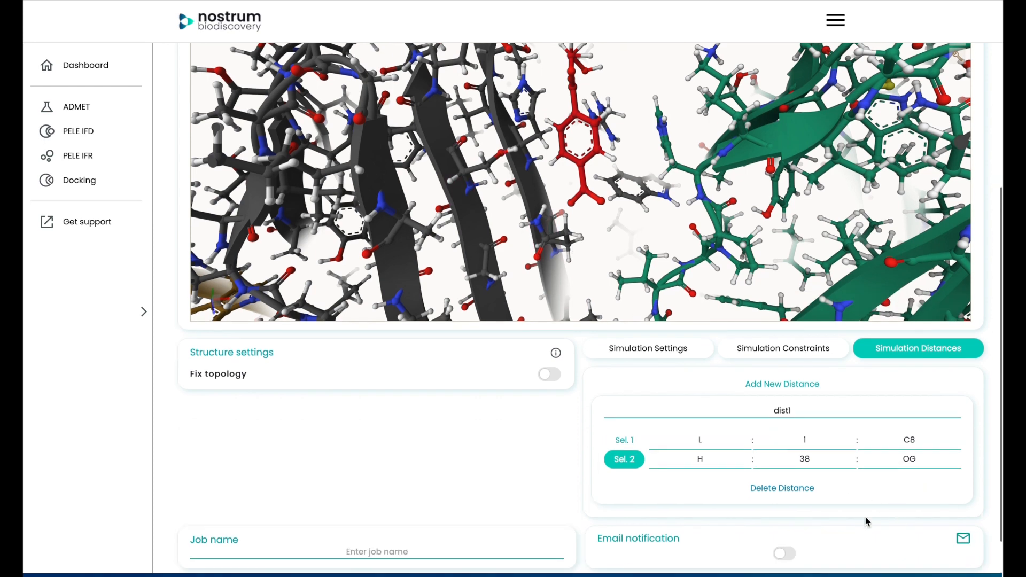
{"action": "left_click", "coordinate": [783, 390]}
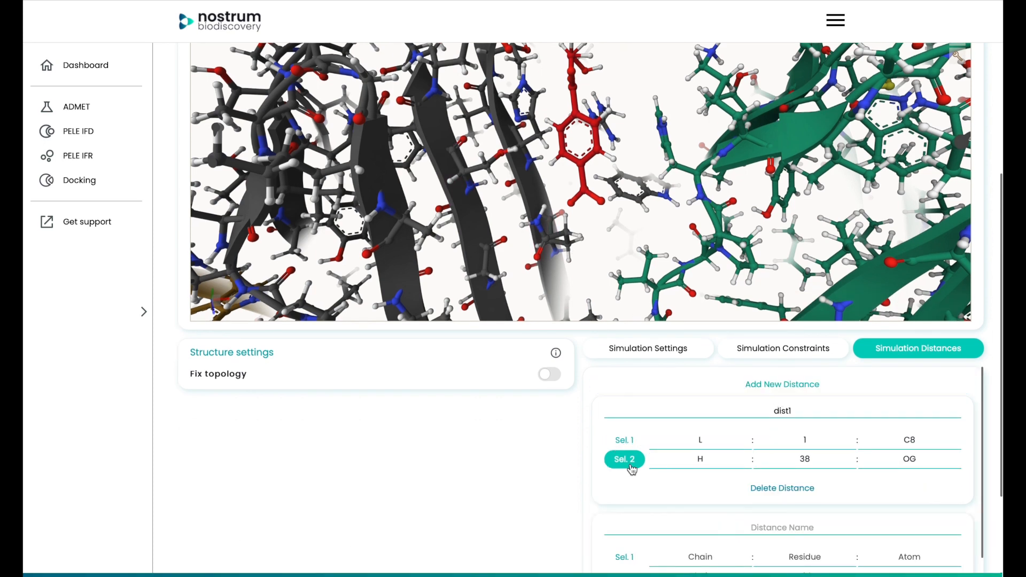
{"action": "left_click", "coordinate": [791, 527]}
{"action": "type", "text": "dist2"}
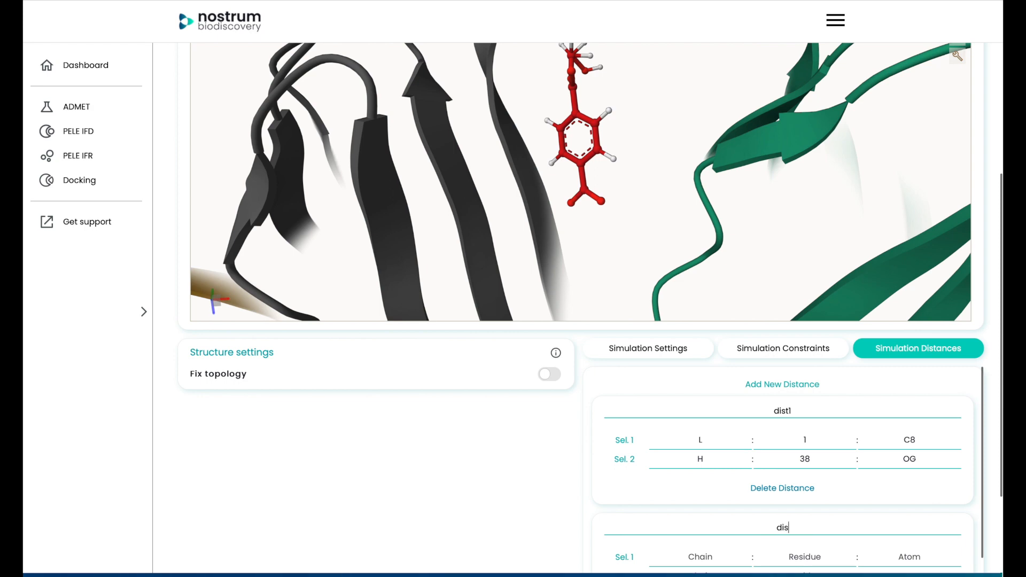
- Set the dist2 selections to atom HG of residue 38 and atom ND1 of residue 175, both in chain H, picked in the structure
{"action": "left_click", "coordinate": [623, 557]}
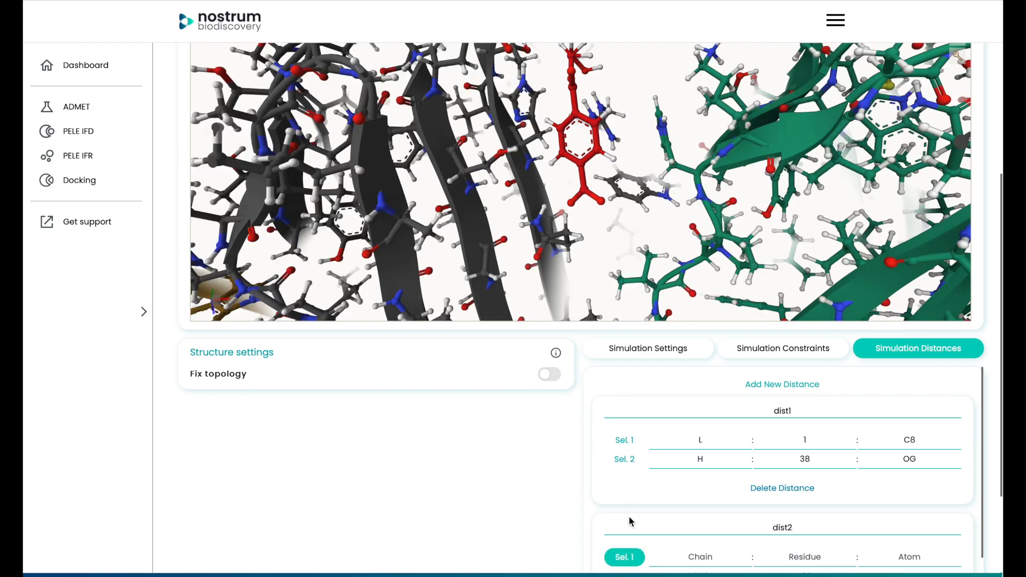
{"action": "left_click", "coordinate": [516, 155]}
{"action": "scroll", "coordinate": [697, 446], "scroll_direction": "down", "scroll_amount": 1}
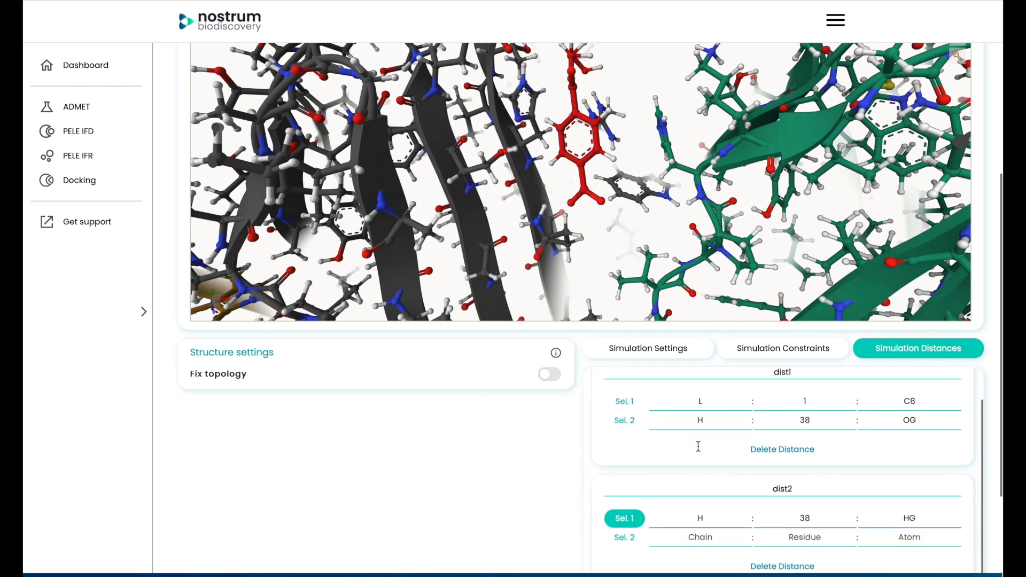
{"action": "left_click", "coordinate": [627, 536]}
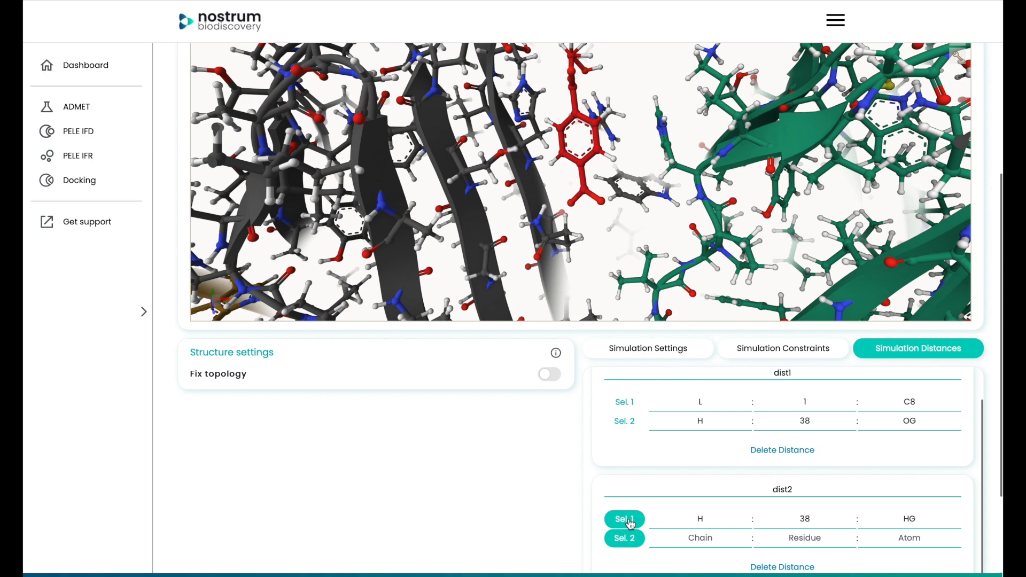
{"action": "left_click", "coordinate": [518, 124]}
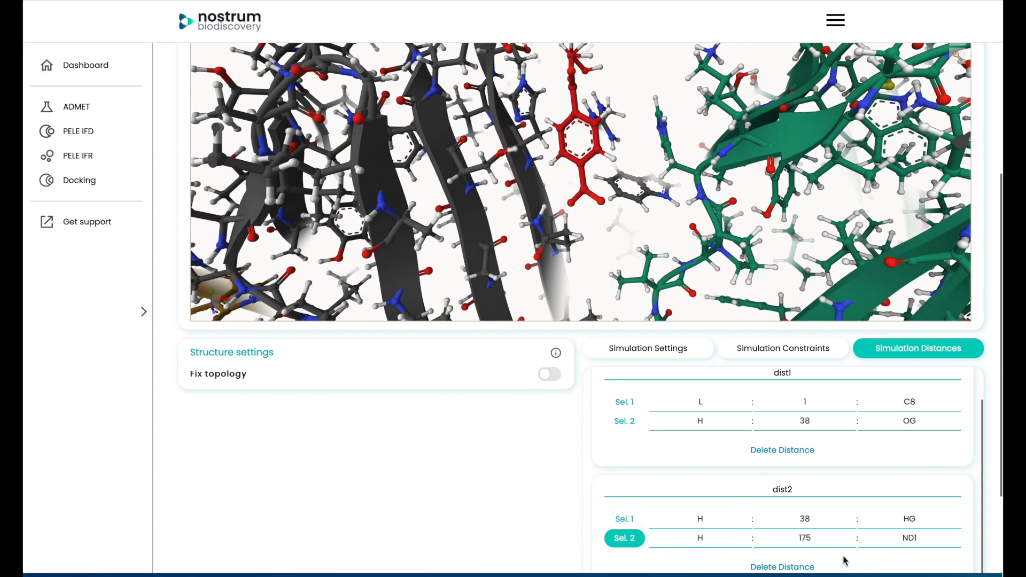
- Add a third simulation distance and name it dist3
{"action": "scroll", "coordinate": [731, 511], "scroll_direction": "up", "scroll_amount": 2}
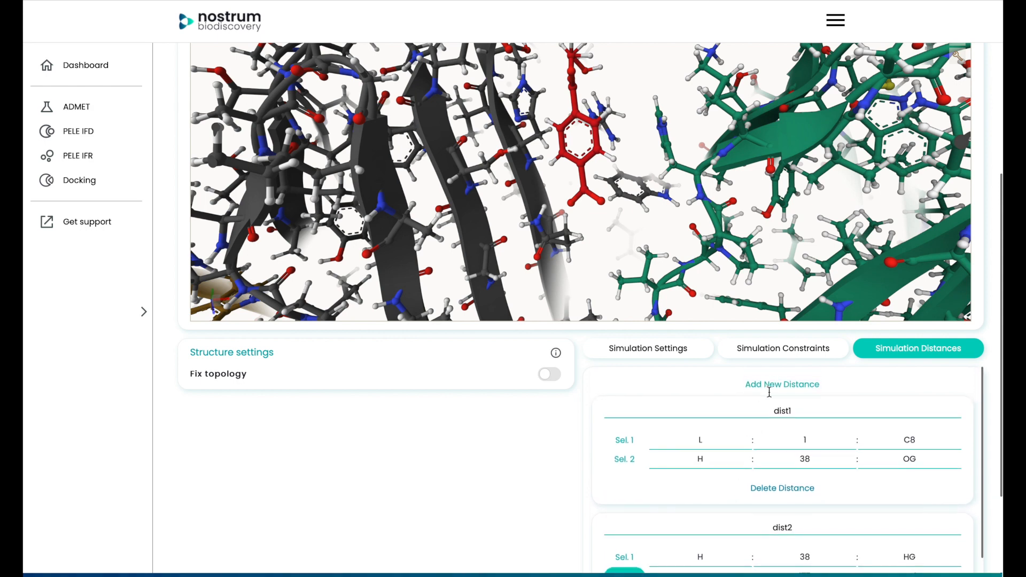
{"action": "scroll", "coordinate": [790, 542], "scroll_direction": "down", "scroll_amount": 2}
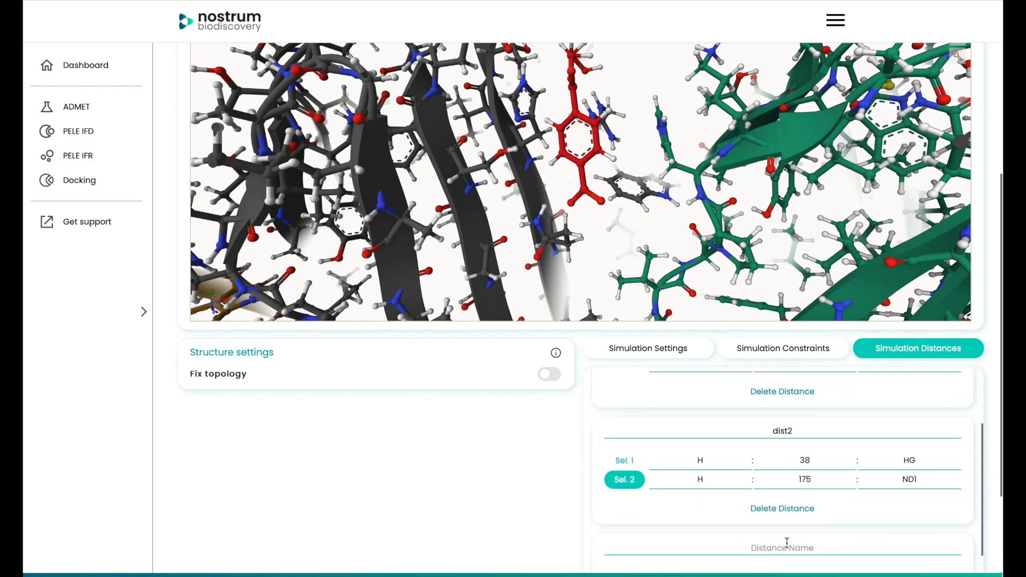
{"action": "scroll", "coordinate": [791, 541], "scroll_direction": "down", "scroll_amount": 1}
{"action": "left_click", "coordinate": [782, 499]}
{"action": "type", "text": "dist3"}
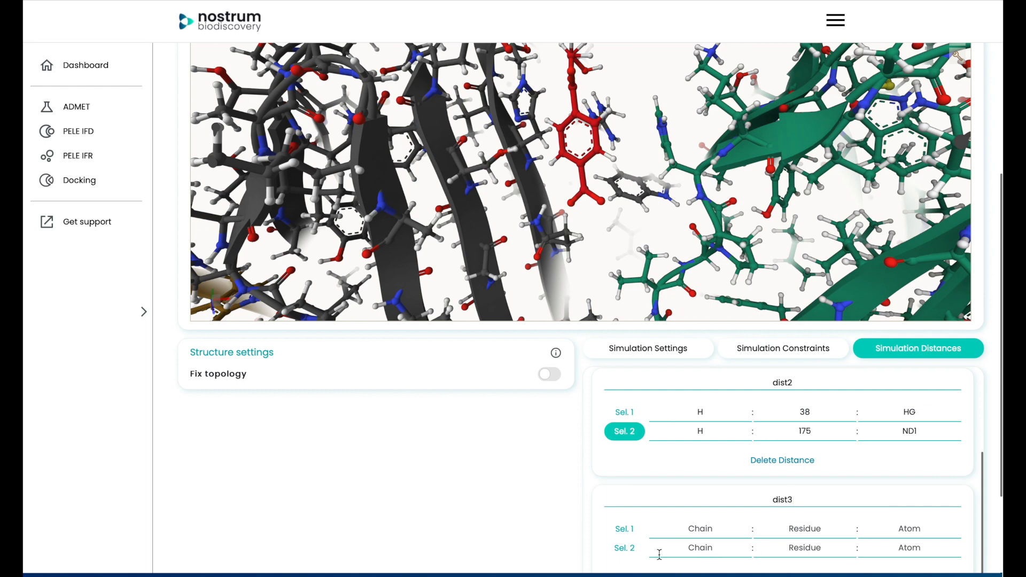
- Set the dist3 selections to atom HE2 of residue 175 and atom OE2 of residue 40, both in chain H, picked in the structure
{"action": "left_click", "coordinate": [623, 529]}
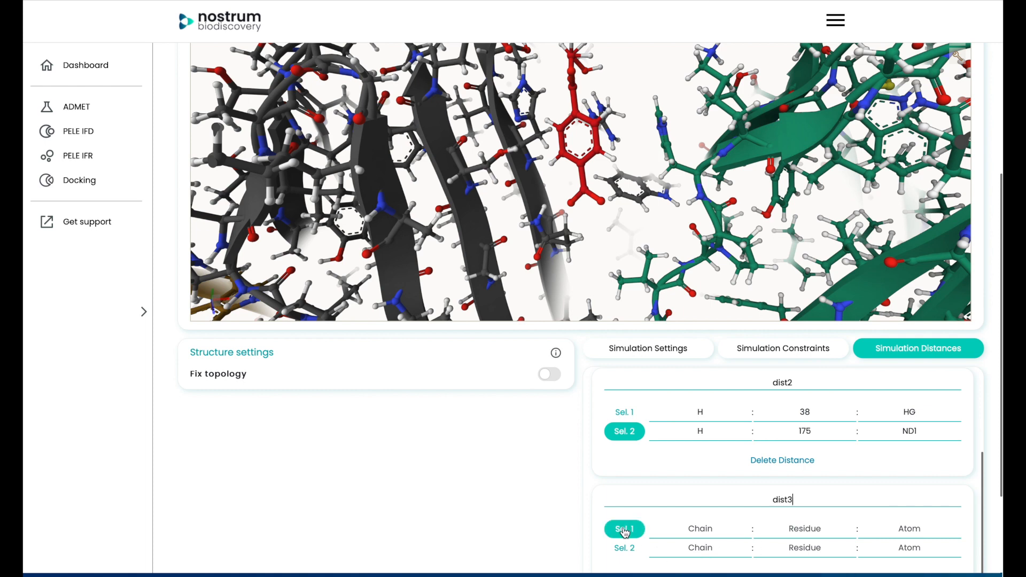
{"action": "left_click", "coordinate": [637, 435]}
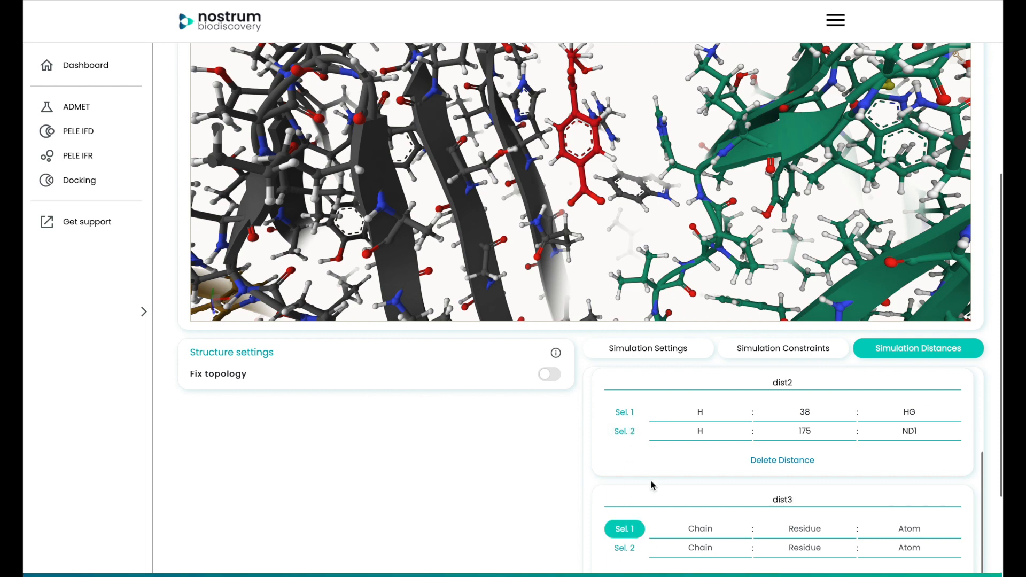
{"action": "left_click_drag", "start_coordinate": [575, 108], "coordinate": [580, 194]}
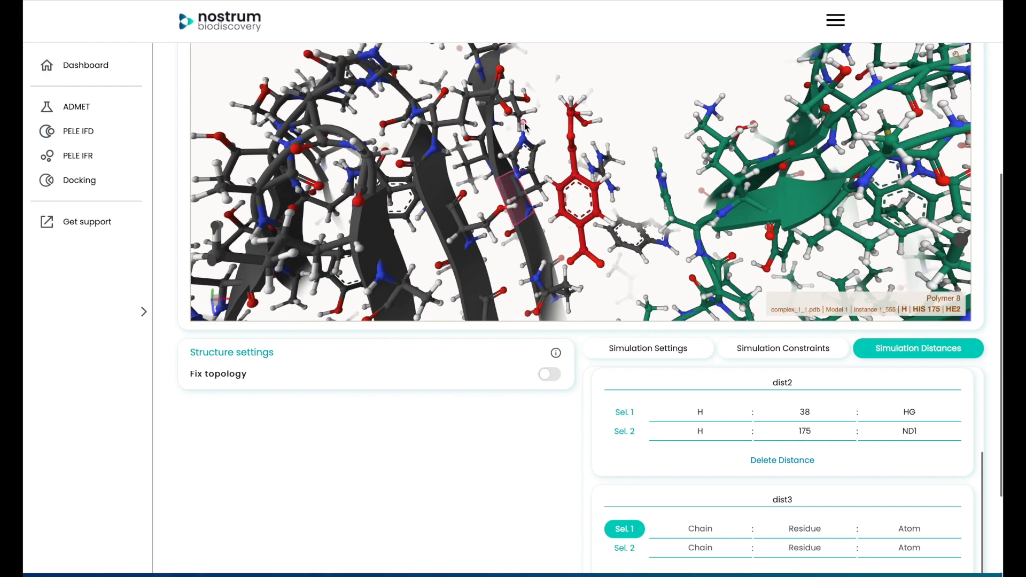
{"action": "left_click", "coordinate": [524, 126]}
{"action": "left_click", "coordinate": [620, 548]}
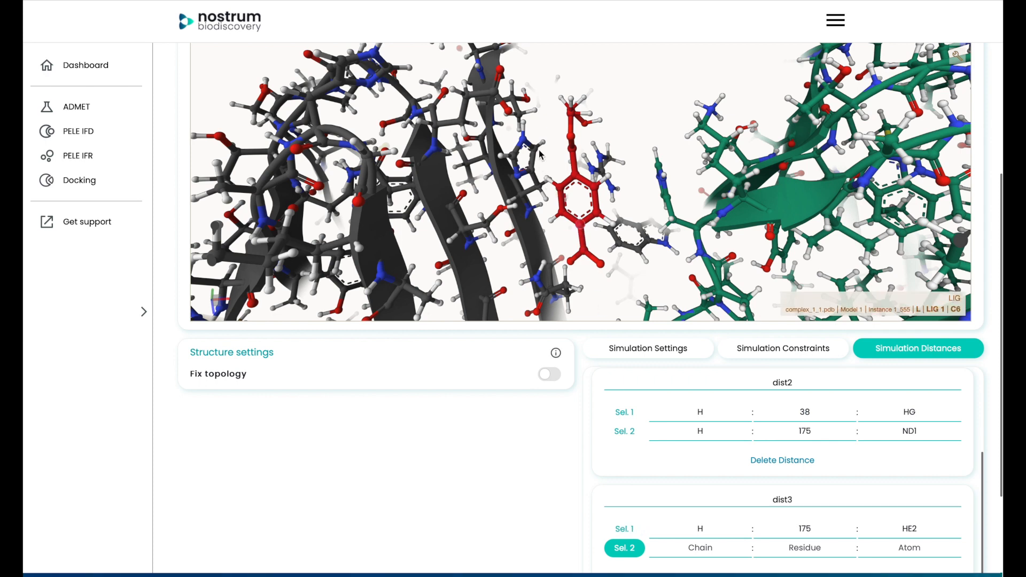
{"action": "left_click", "coordinate": [511, 115]}
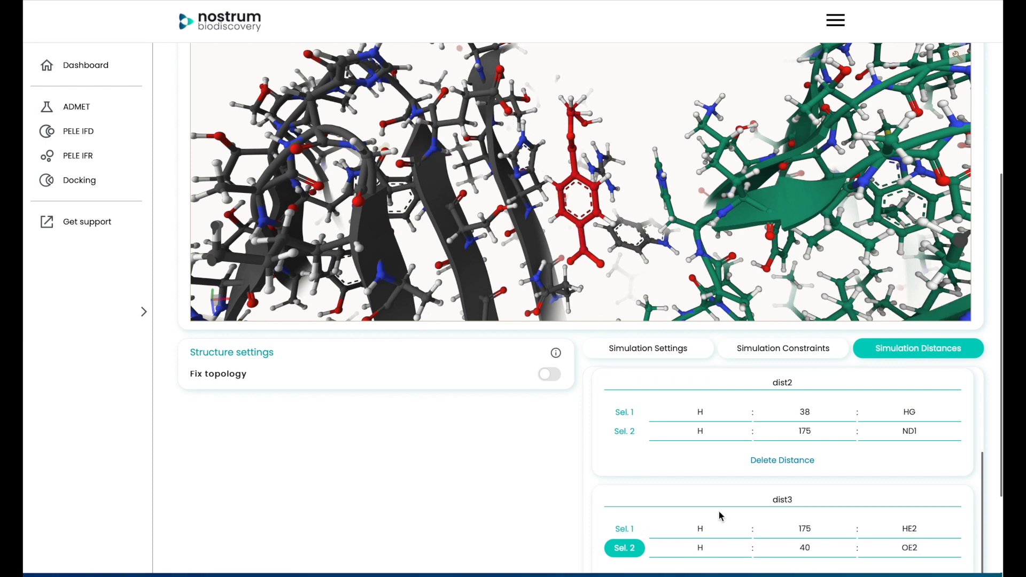
- Add a fourth simulation distance and name it dist4
{"action": "scroll", "coordinate": [820, 506], "scroll_direction": "up", "scroll_amount": 3}
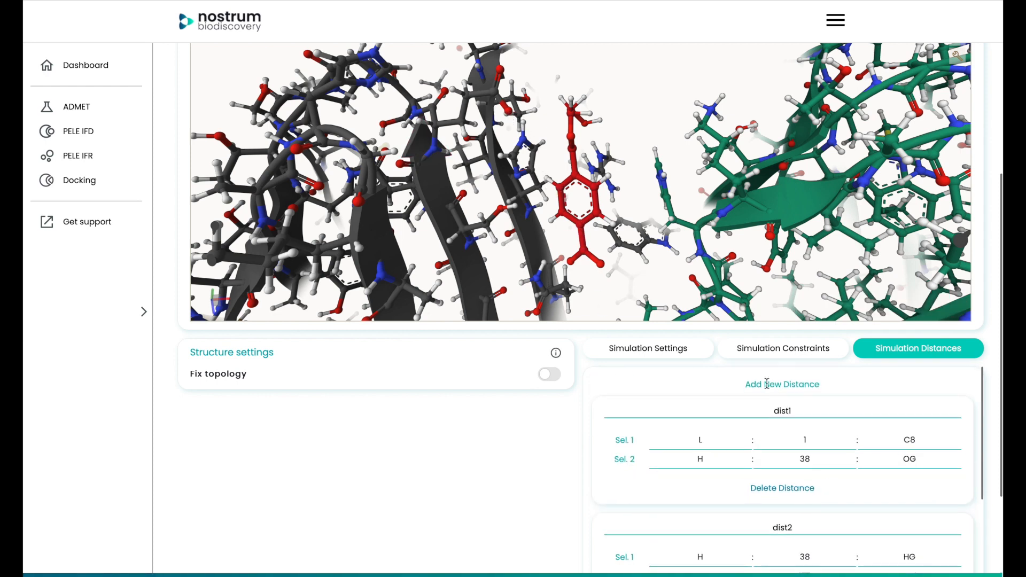
{"action": "left_click", "coordinate": [772, 389]}
{"action": "scroll", "coordinate": [815, 458], "scroll_direction": "down", "scroll_amount": 2}
{"action": "scroll", "coordinate": [818, 463], "scroll_direction": "down", "scroll_amount": 3}
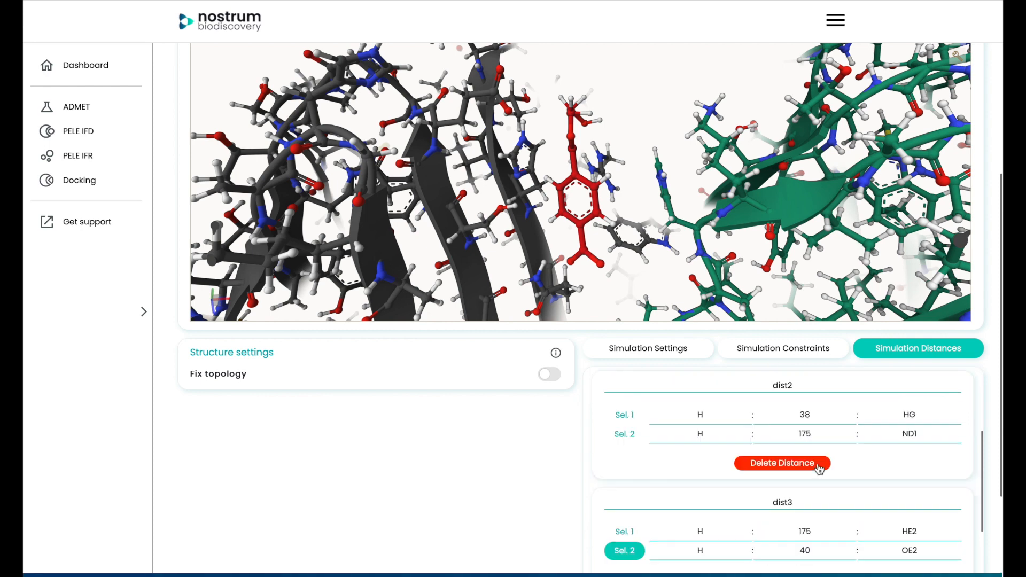
{"action": "left_click", "coordinate": [780, 531]}
{"action": "type", "text": "dist4"}
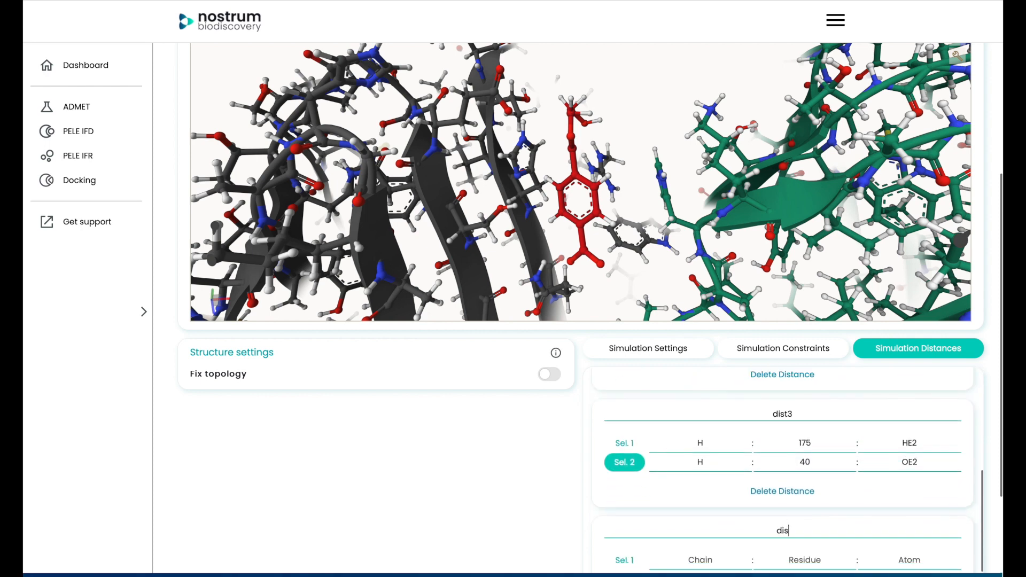
- Set the dist4 selections to atom HE2 of residue 175 and atom OE1 of residue 40 in chain H, and end atom picking
{"action": "scroll", "coordinate": [668, 550], "scroll_direction": "down", "scroll_amount": 1}
{"action": "left_click", "coordinate": [624, 528]}
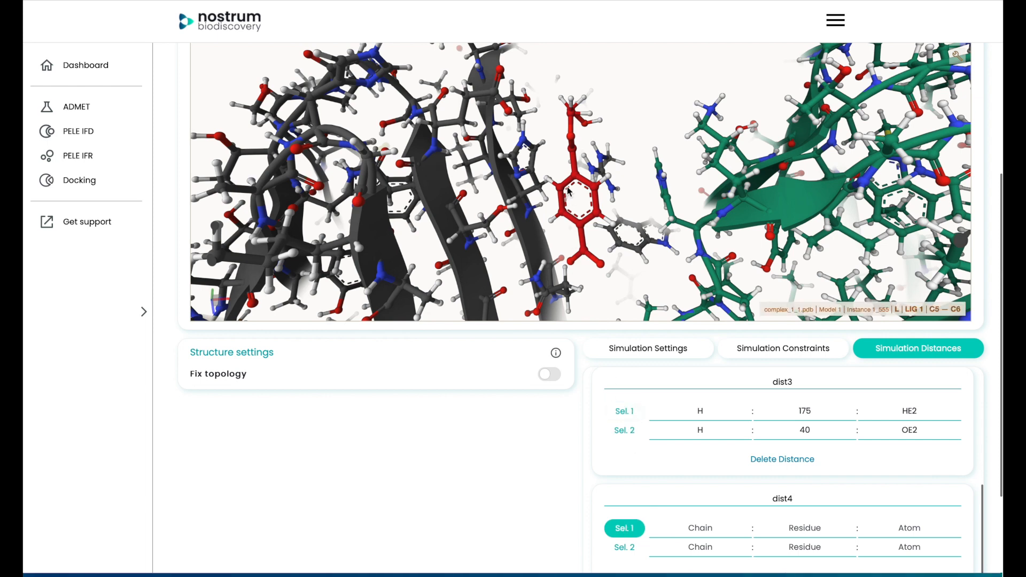
{"action": "left_click", "coordinate": [524, 127]}
{"action": "left_click", "coordinate": [626, 547]}
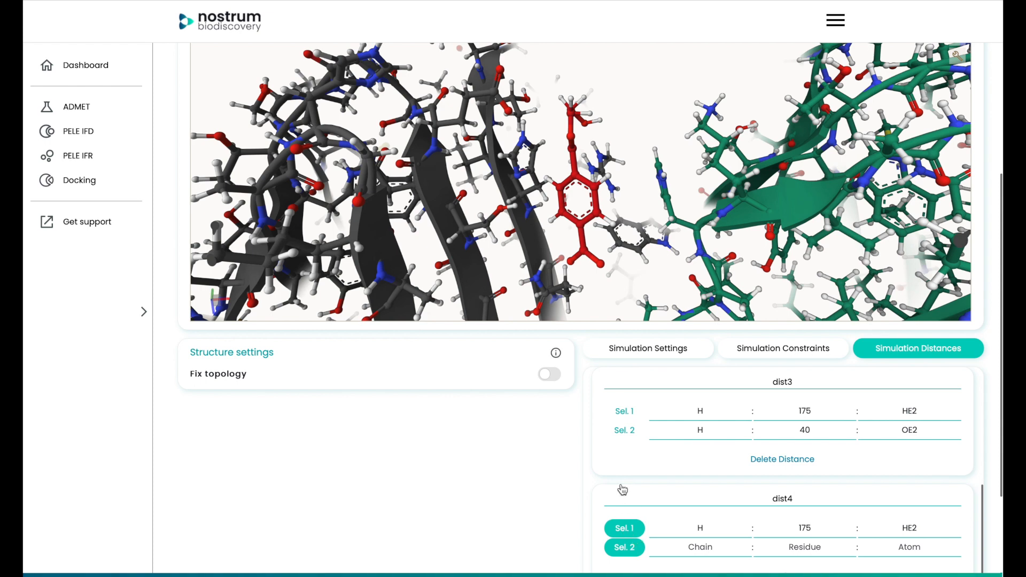
{"action": "left_click", "coordinate": [501, 73]}
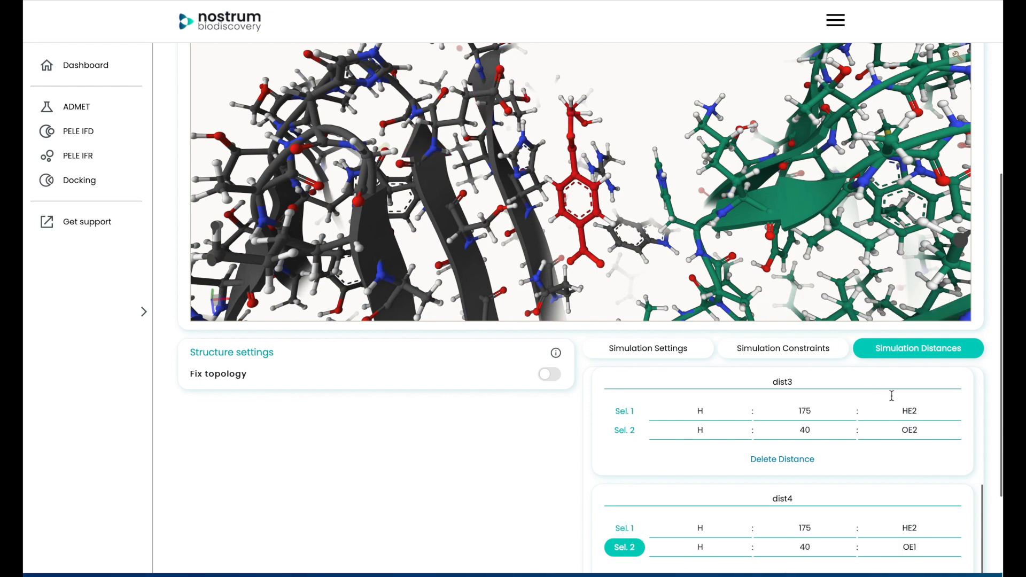
{"action": "scroll", "coordinate": [982, 474], "scroll_direction": "down", "scroll_amount": 1}
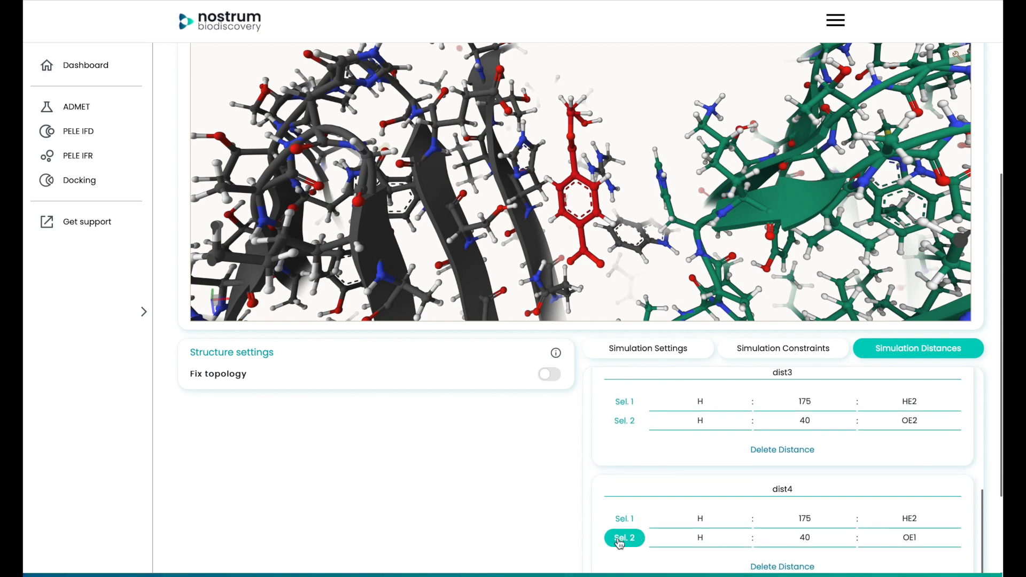
{"action": "left_click", "coordinate": [620, 539]}
- Name the job refinement1 and run the calculation
{"action": "scroll", "coordinate": [575, 520], "scroll_direction": "down", "scroll_amount": 3}
{"action": "scroll", "coordinate": [716, 407], "scroll_direction": "up", "scroll_amount": 3}
{"action": "scroll", "coordinate": [742, 392], "scroll_direction": "up", "scroll_amount": 2}
{"action": "scroll", "coordinate": [741, 392], "scroll_direction": "down", "scroll_amount": 5}
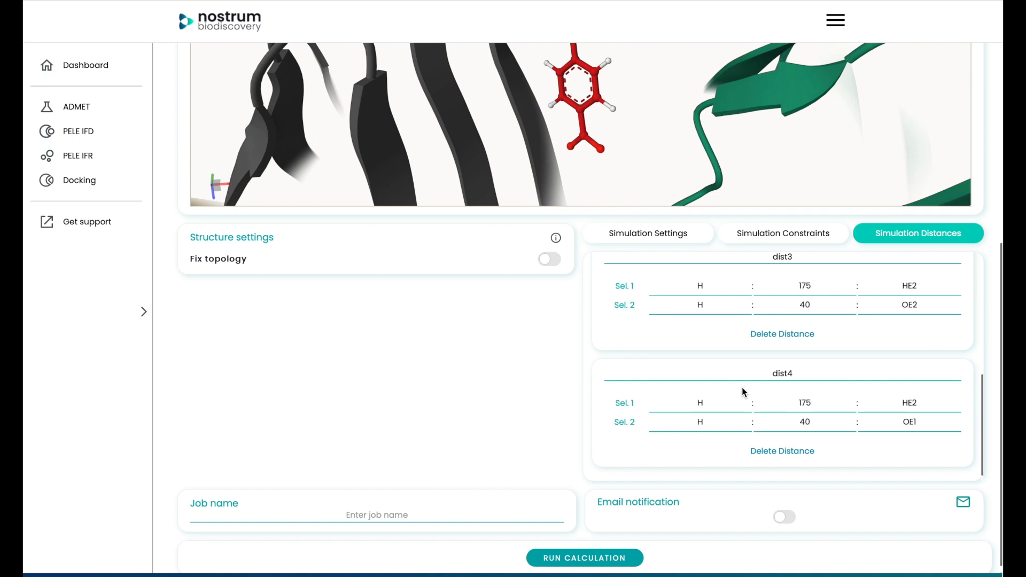
{"action": "scroll", "coordinate": [742, 387], "scroll_direction": "down", "scroll_amount": 1}
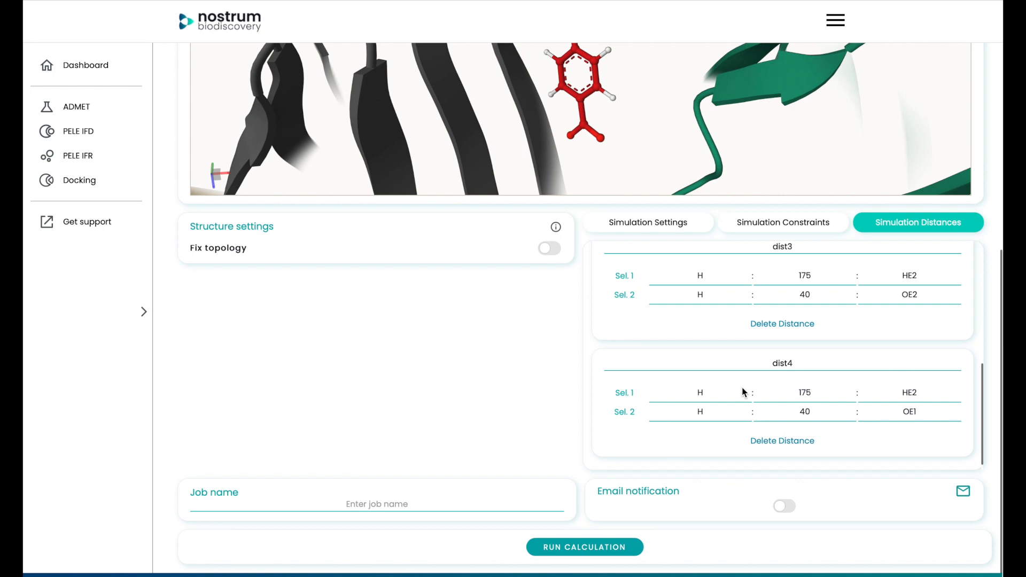
{"action": "left_click", "coordinate": [406, 500]}
{"action": "type", "text": "refinment"}
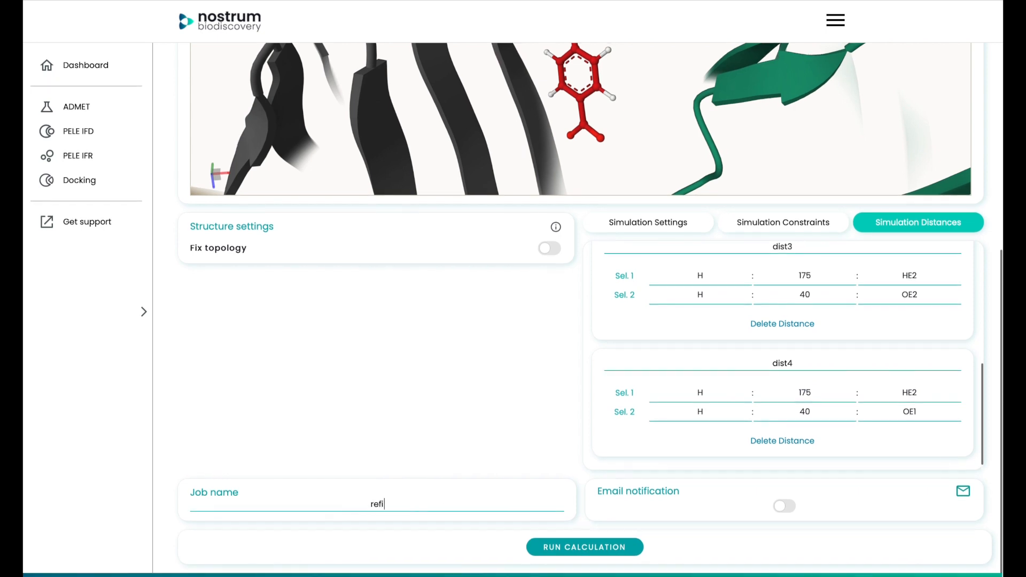
{"action": "key", "text": "BackSpace"}
{"action": "key", "text": "BackSpace"}
{"action": "key", "text": "BackSpace"}
{"action": "key", "text": "BackSpace"}
{"action": "type", "text": "ement1"}
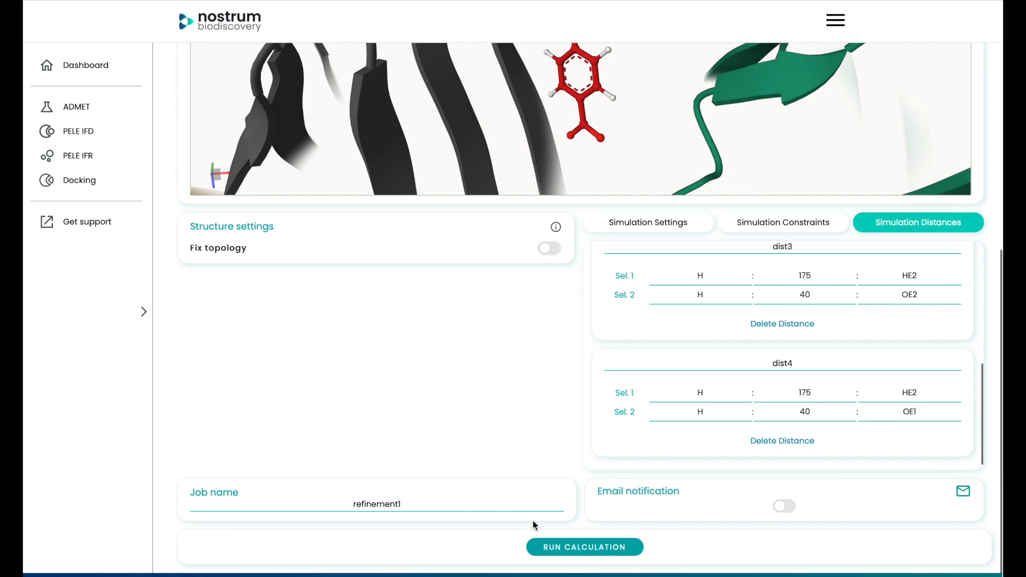
{"action": "left_click", "coordinate": [562, 545]}
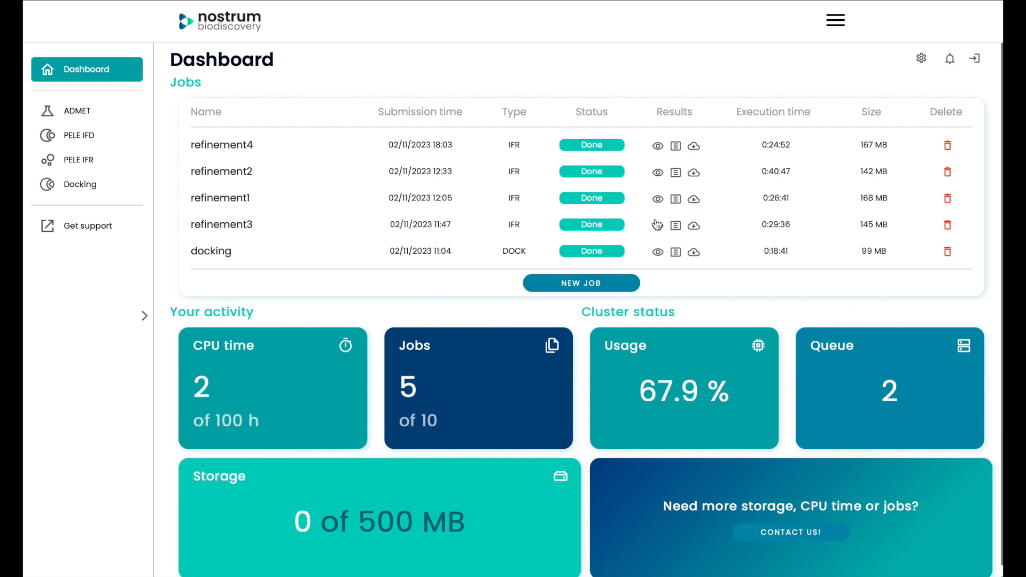
- Open the results of the refinement4 job and set the plot's horizontal axis to the L1_C3-H38_OG distance
{"action": "left_click", "coordinate": [658, 145]}
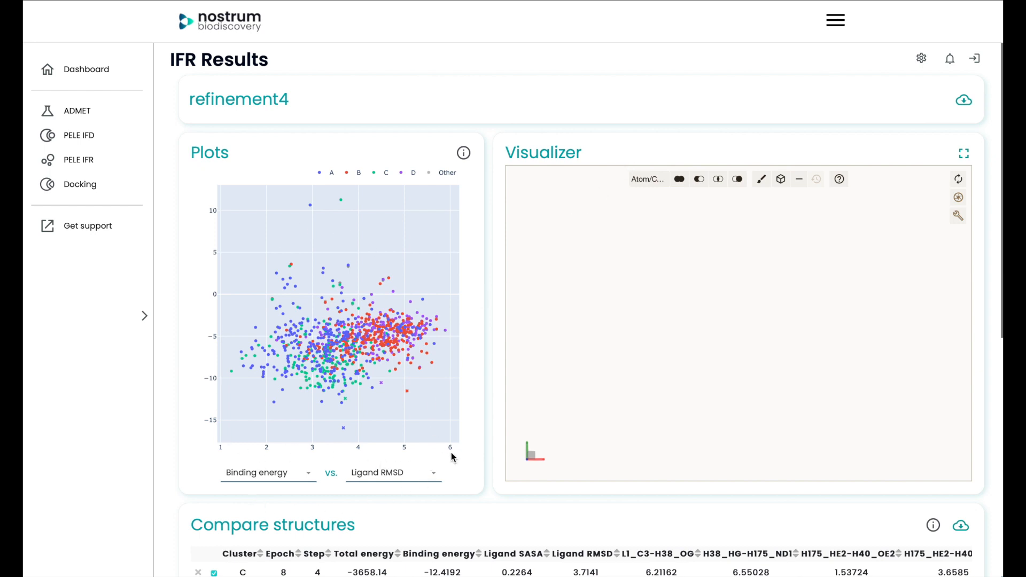
{"action": "scroll", "coordinate": [451, 452], "scroll_direction": "down", "scroll_amount": 1}
{"action": "left_click", "coordinate": [411, 425]}
{"action": "scroll", "coordinate": [396, 490], "scroll_direction": "down", "scroll_amount": 4}
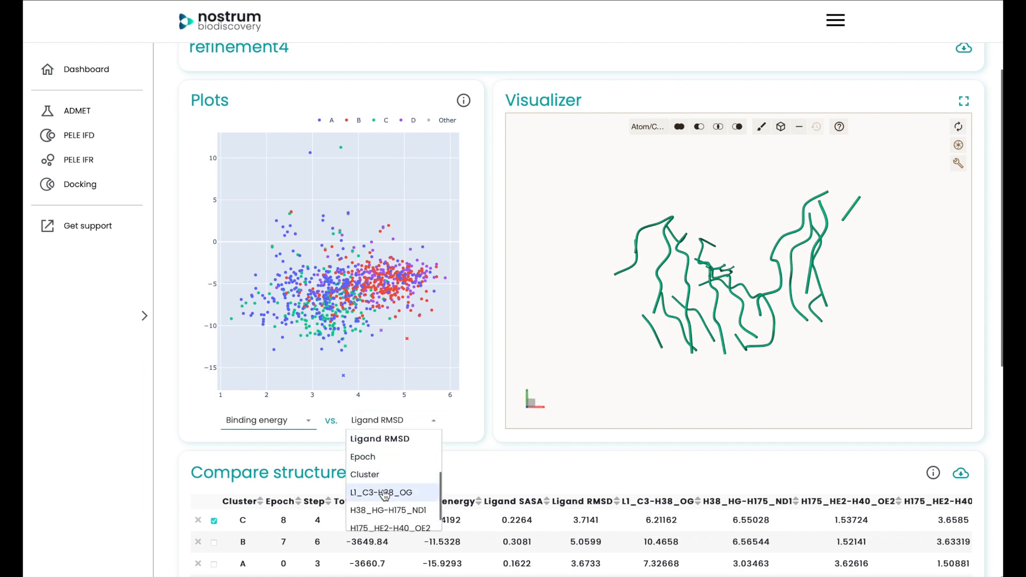
{"action": "scroll", "coordinate": [396, 502], "scroll_direction": "down", "scroll_amount": 2}
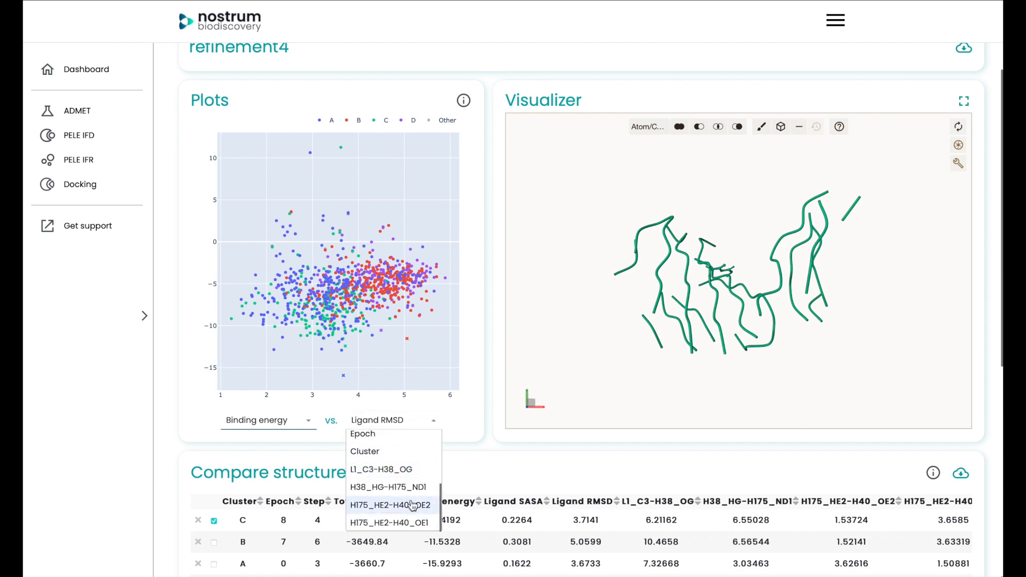
{"action": "left_click", "coordinate": [384, 470]}
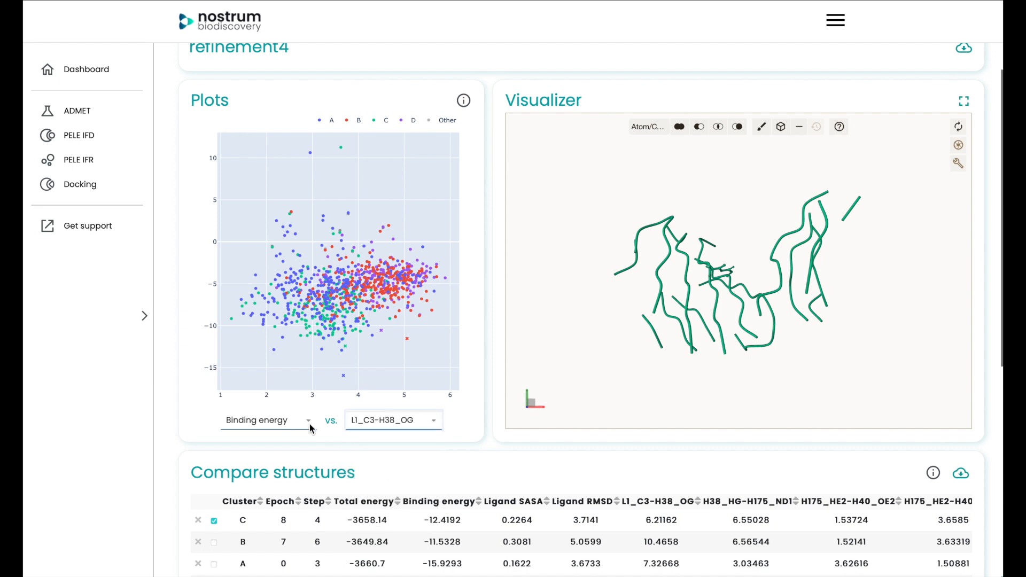
- Set the plot's vertical axis to the H38_HG-H175_ND1 distance
{"action": "left_click", "coordinate": [293, 425]}
{"action": "scroll", "coordinate": [281, 494], "scroll_direction": "down", "scroll_amount": 2}
{"action": "scroll", "coordinate": [281, 498], "scroll_direction": "down", "scroll_amount": 2}
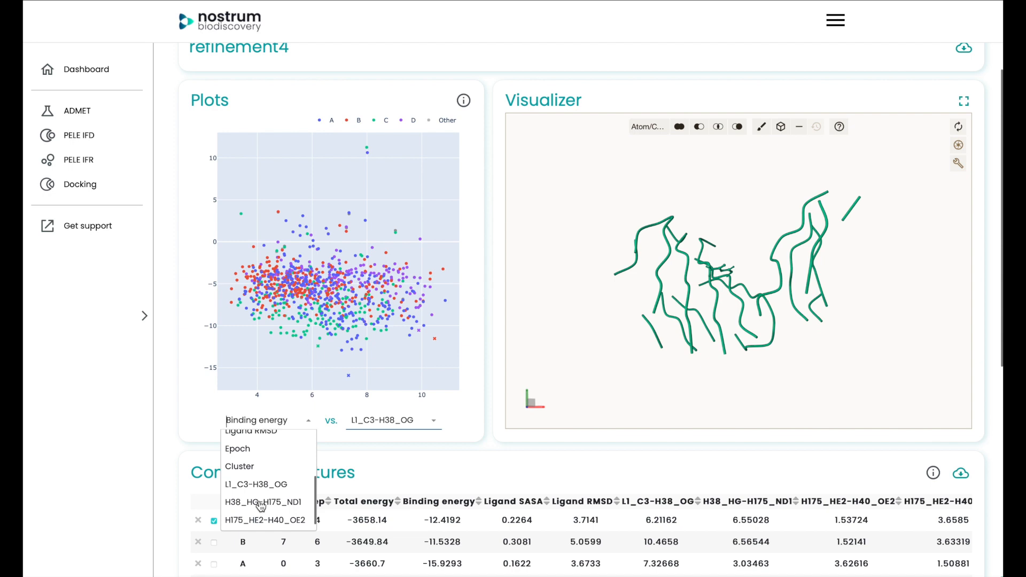
{"action": "left_click", "coordinate": [261, 502]}
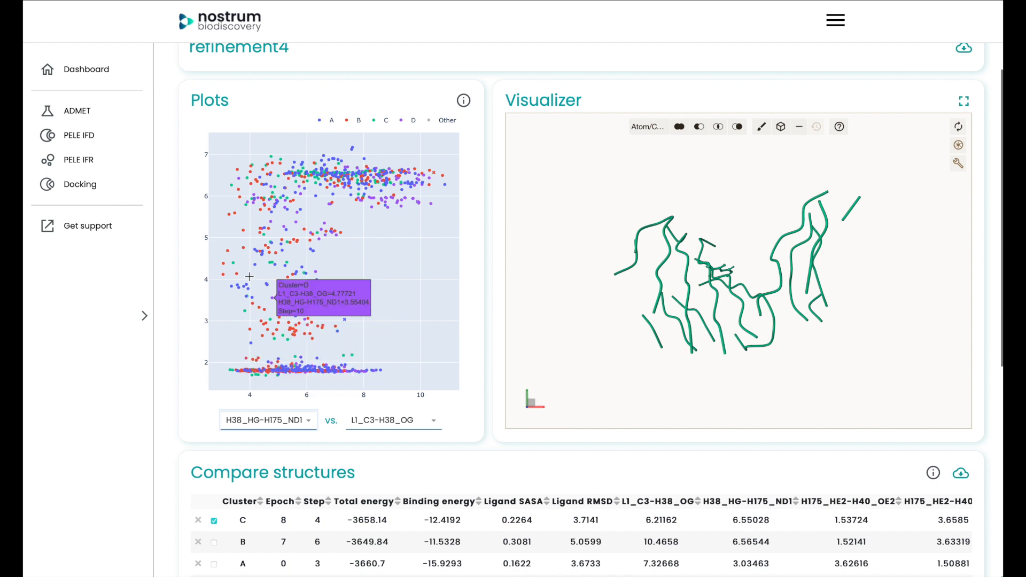
- Zoom the plot into the short-distance region and add the cluster C pose with the shortest distances to the structure comparison, reviewing its metrics
{"action": "left_click_drag", "start_coordinate": [211, 250], "coordinate": [291, 387]}
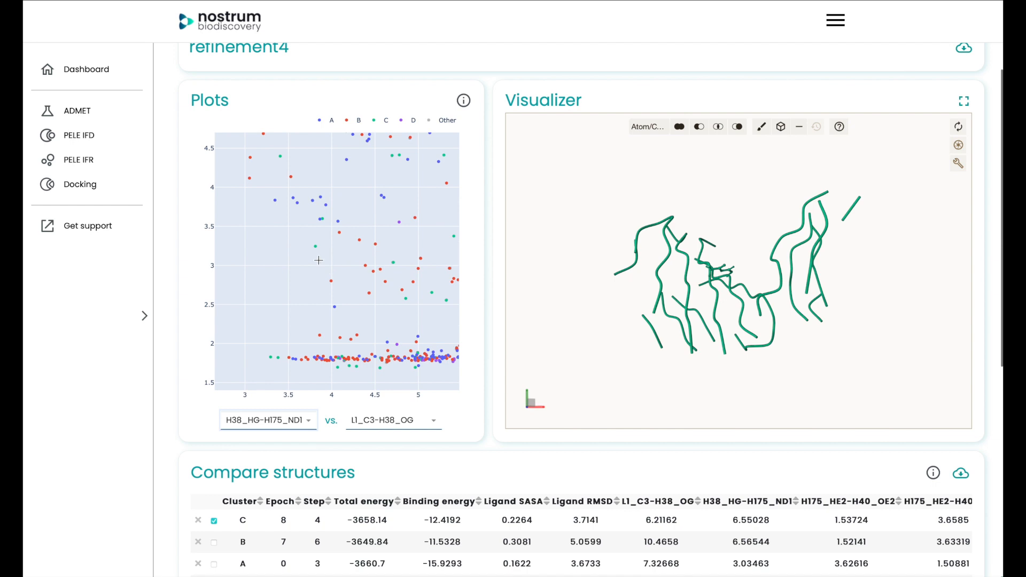
{"action": "left_click", "coordinate": [270, 355]}
{"action": "scroll", "coordinate": [476, 399], "scroll_direction": "down", "scroll_amount": 3}
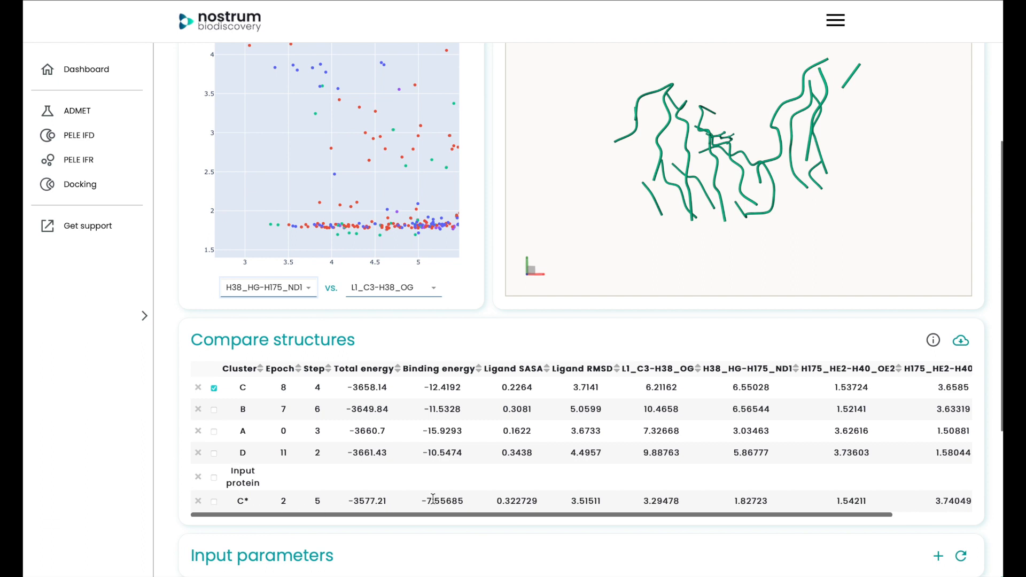
{"action": "left_click_drag", "start_coordinate": [762, 514], "coordinate": [816, 517]}
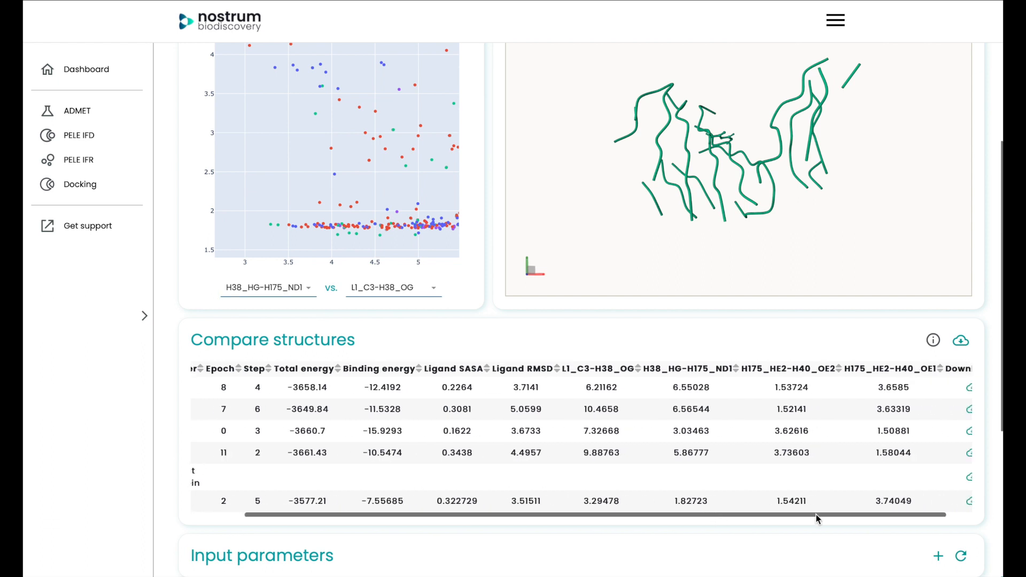
{"action": "scroll", "coordinate": [816, 518], "scroll_direction": "down", "scroll_amount": 1}
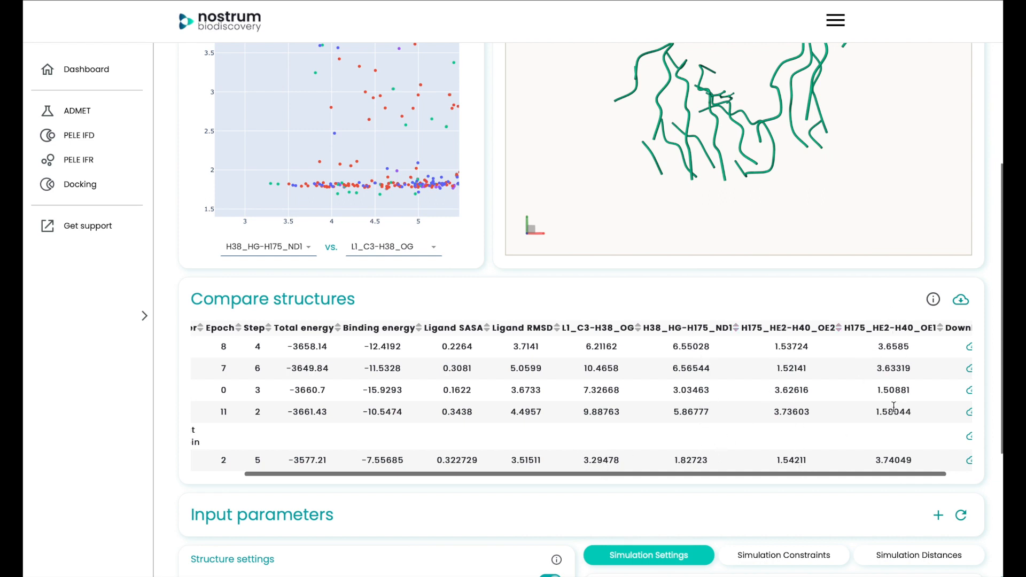
{"action": "scroll", "coordinate": [891, 457], "scroll_direction": "down", "scroll_amount": 1}
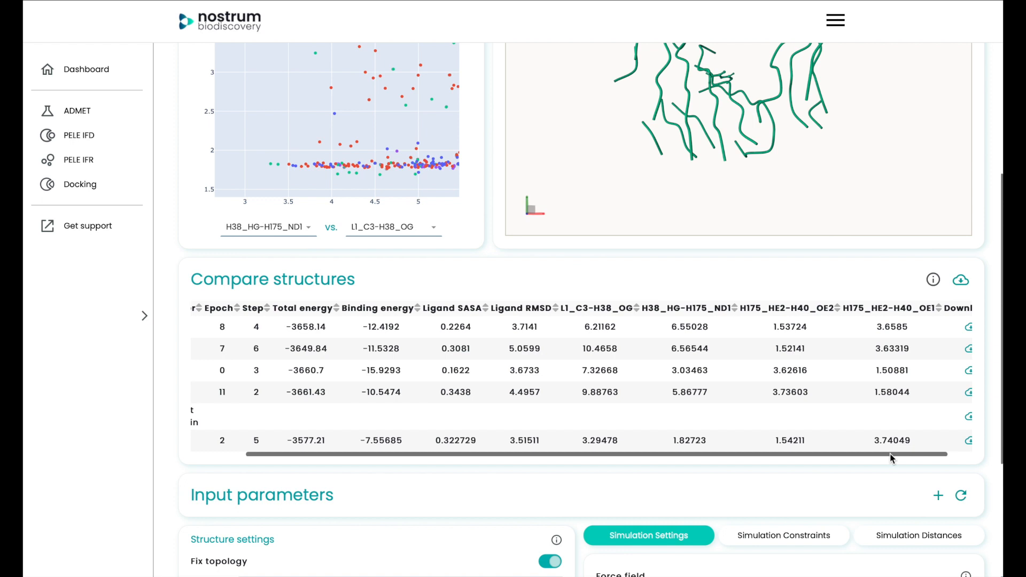